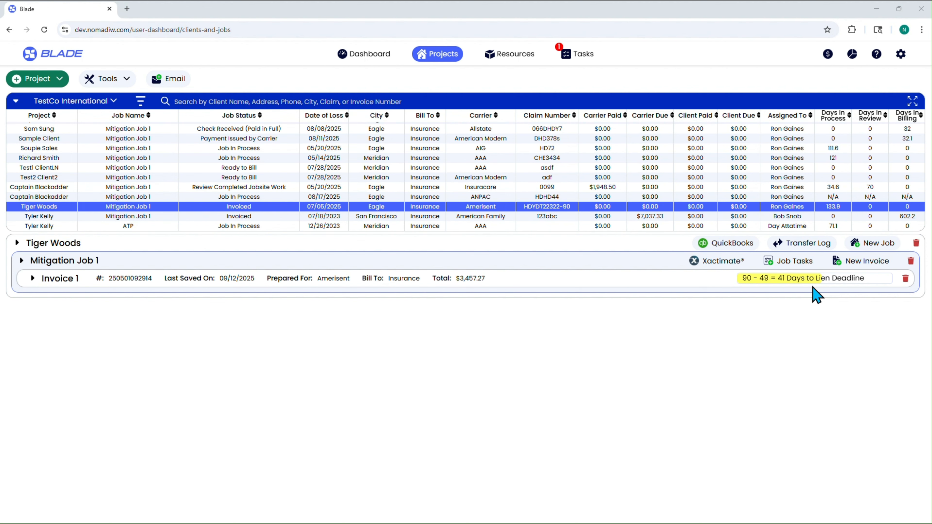
Add a new invoice to Mitigation Job 1
left_click(32, 280)
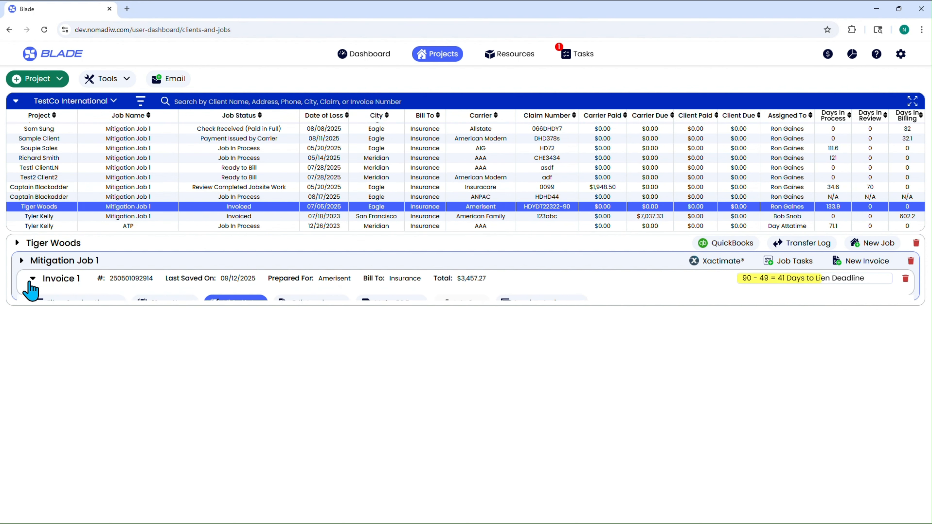
left_click(32, 280)
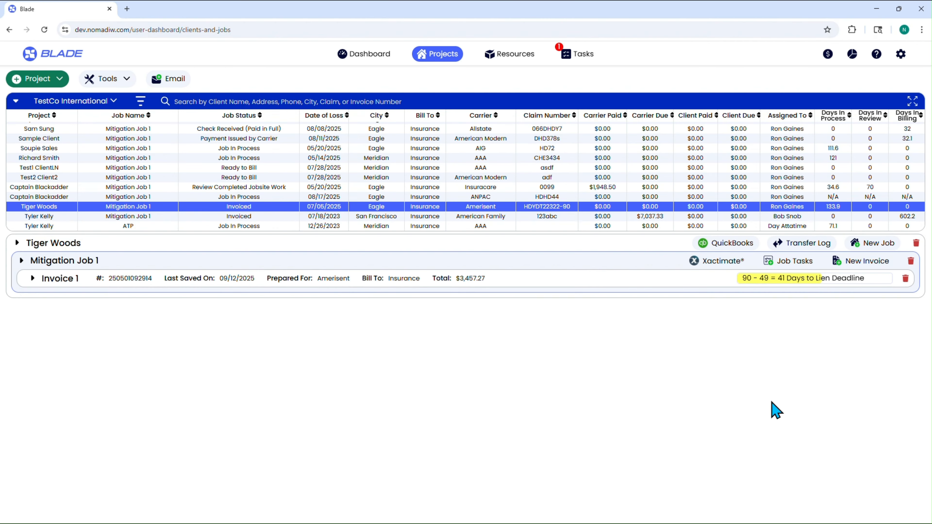
left_click(863, 267)
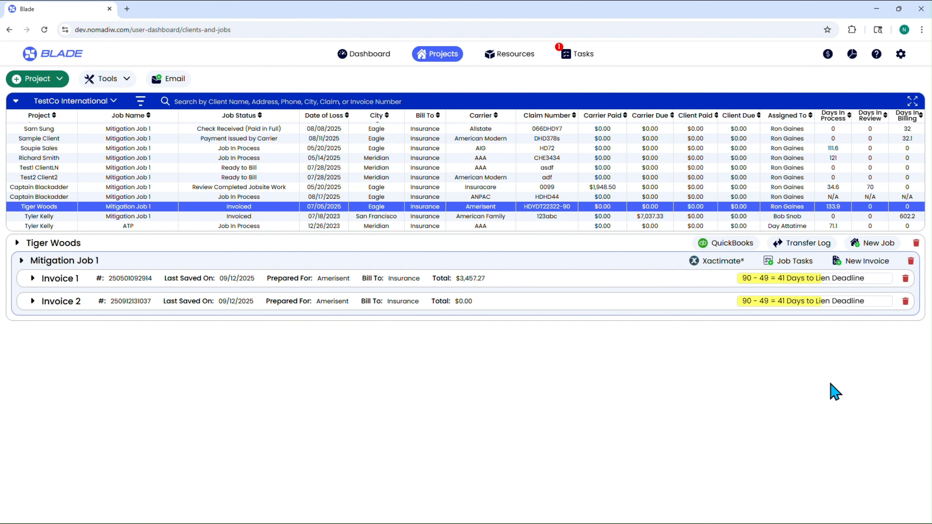
Make a copy of Invoice 1 within Mitigation Job 1
left_click(33, 282)
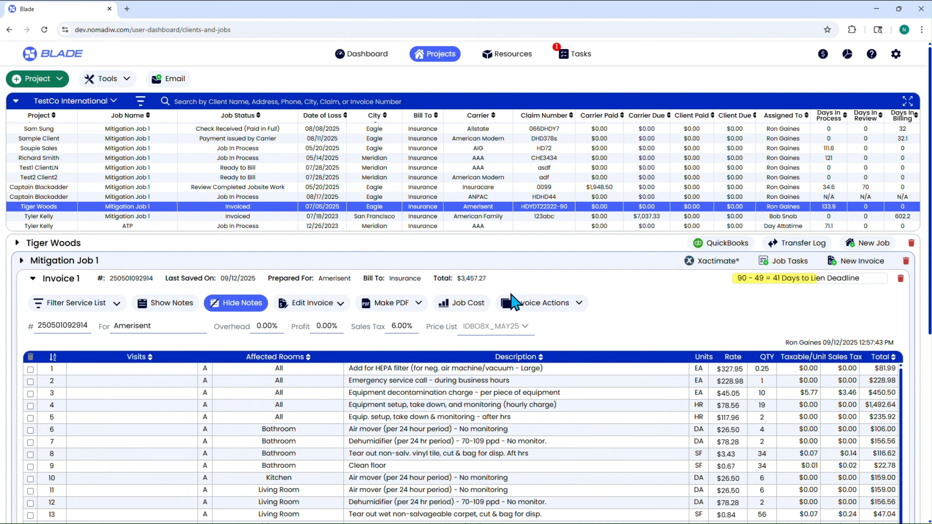
left_click(512, 296)
left_click(539, 319)
left_click(32, 280)
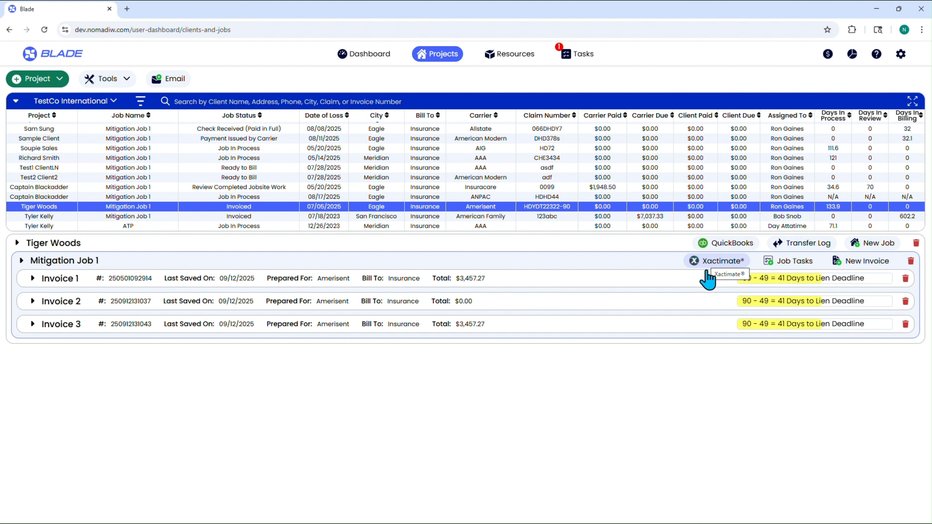
Delete Invoice 3 from Mitigation Job 1, entering the requested confirmation phrase
left_click(905, 325)
left_click(477, 349)
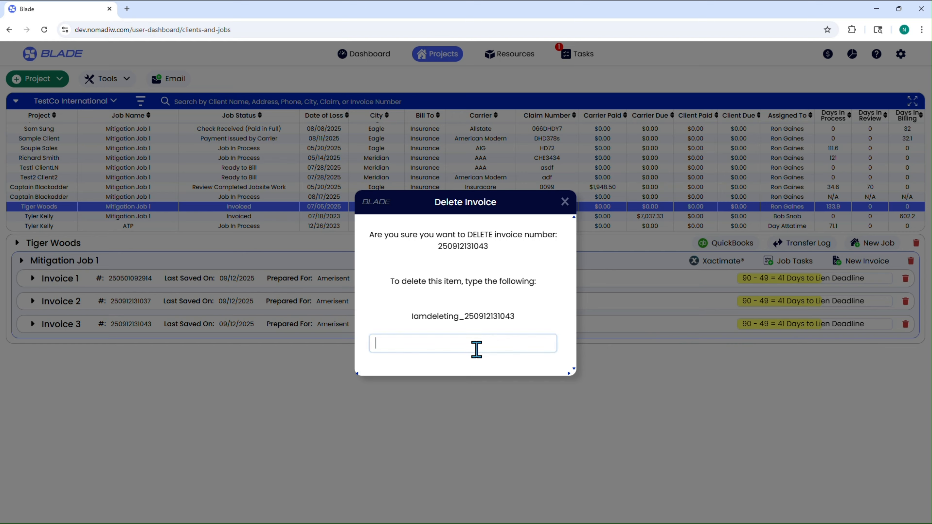
type("Iam de")
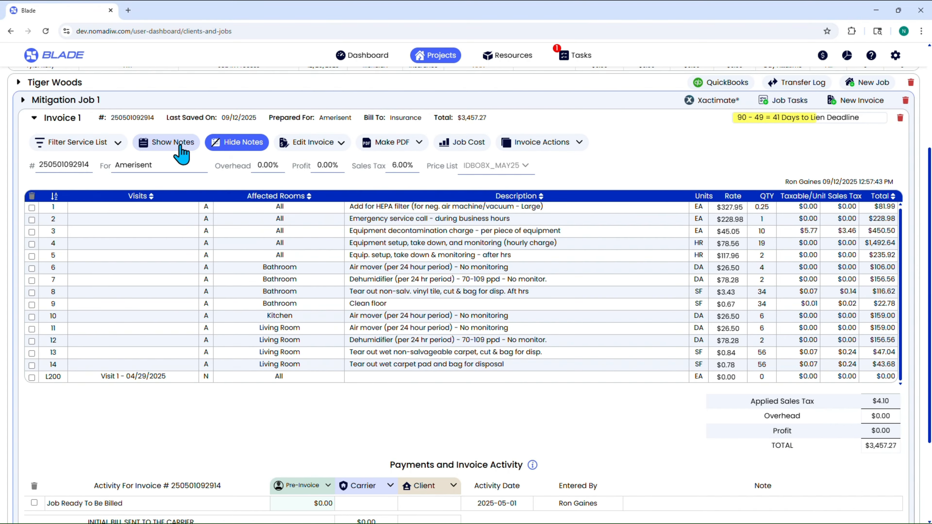
Show the line item notes of Invoice 1, look at the HEPA filter note, and hide the notes again
left_click(182, 154)
left_click(219, 228)
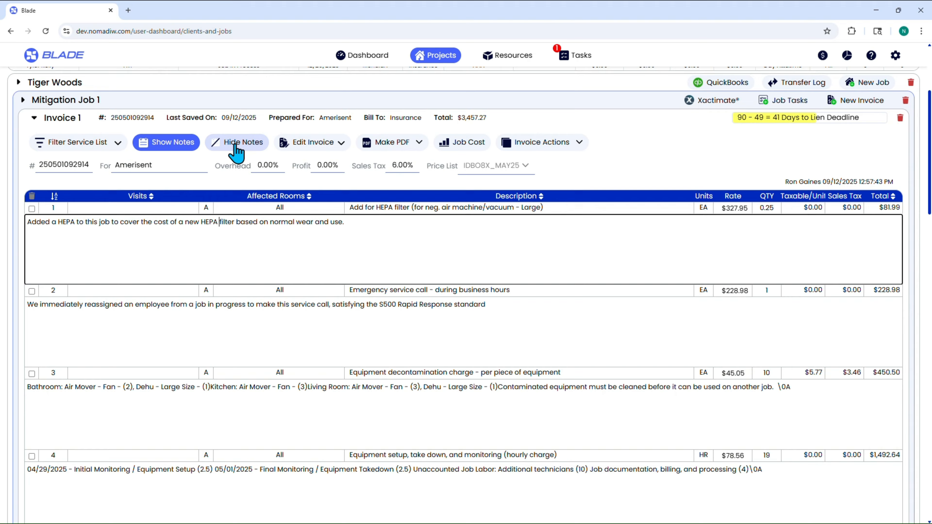
left_click(236, 152)
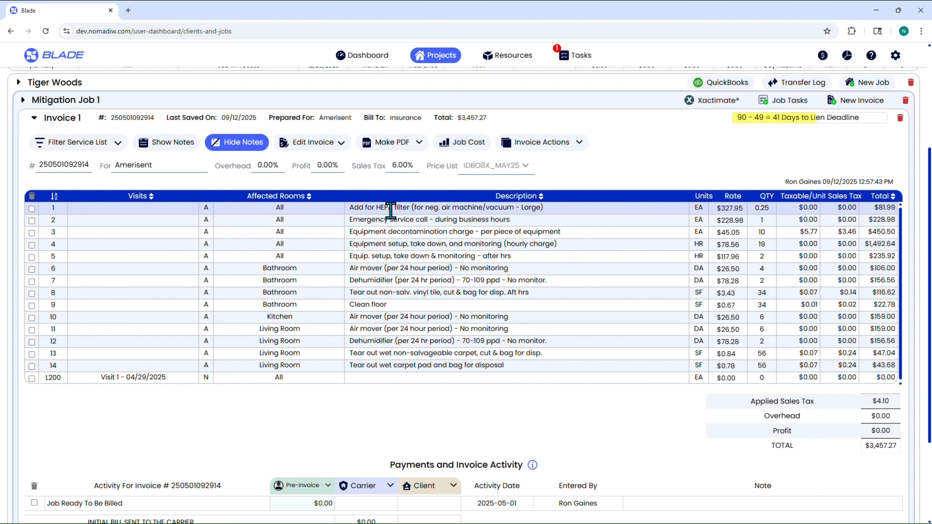
Show the line item notes and add "Edit this line item note manual" on a new line of the HEPA filter note
left_click(176, 146)
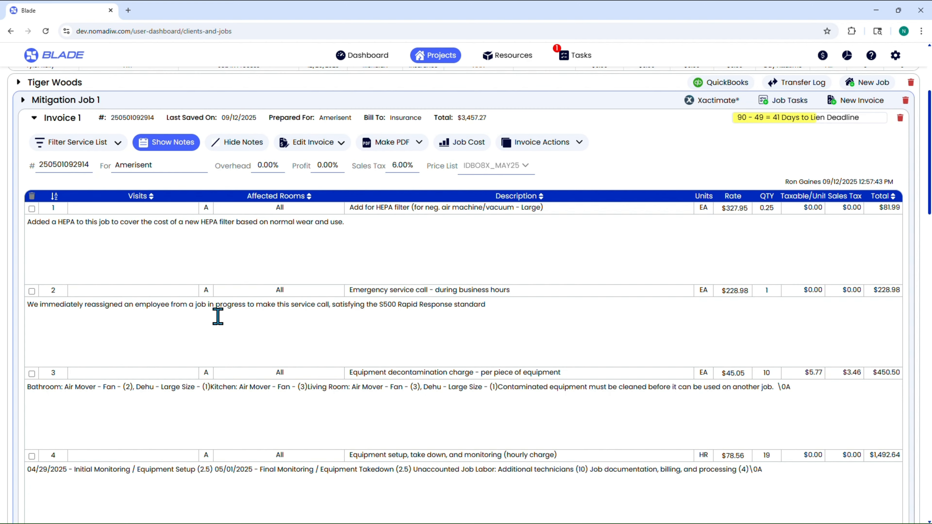
left_click(356, 223)
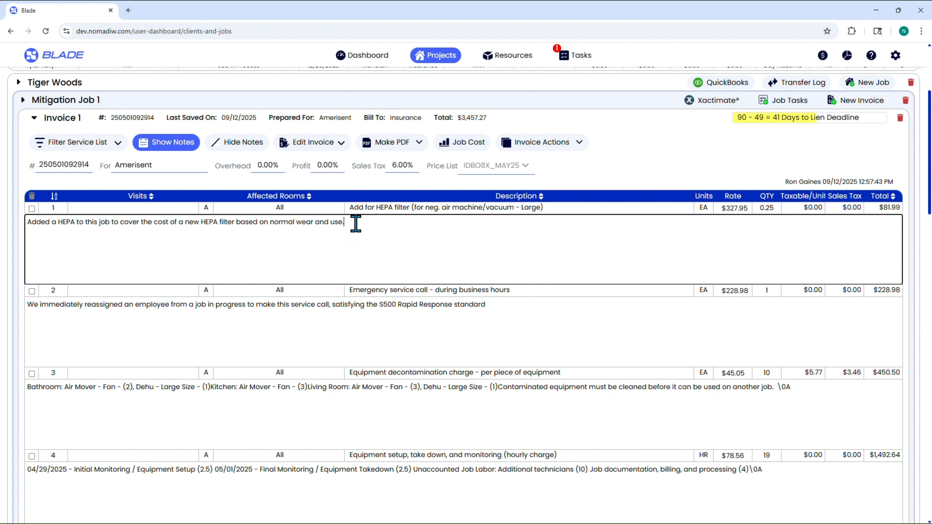
type("Edi tth")
type("t thi")
type("s line item note ma")
type("nua")
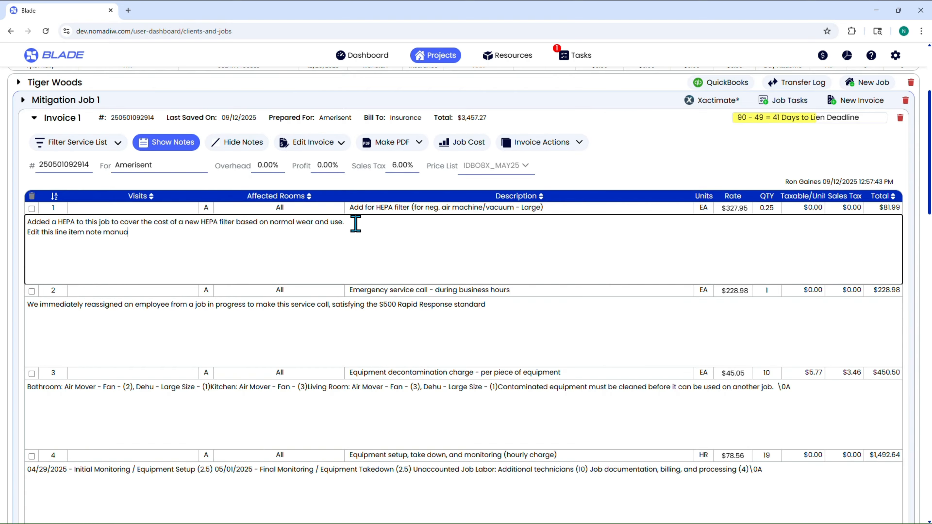
type("l")
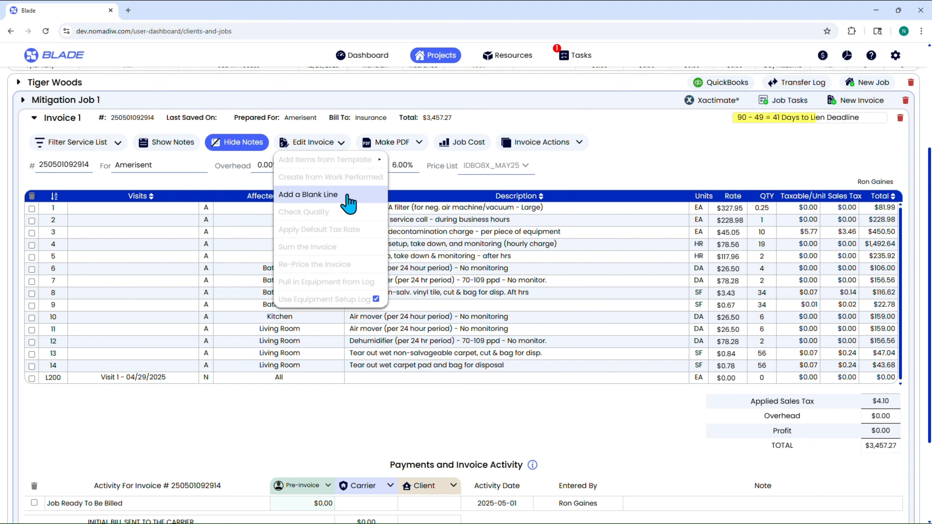
Add a blank line to Invoice 1 and delete both empty L200 lines
left_click(348, 203)
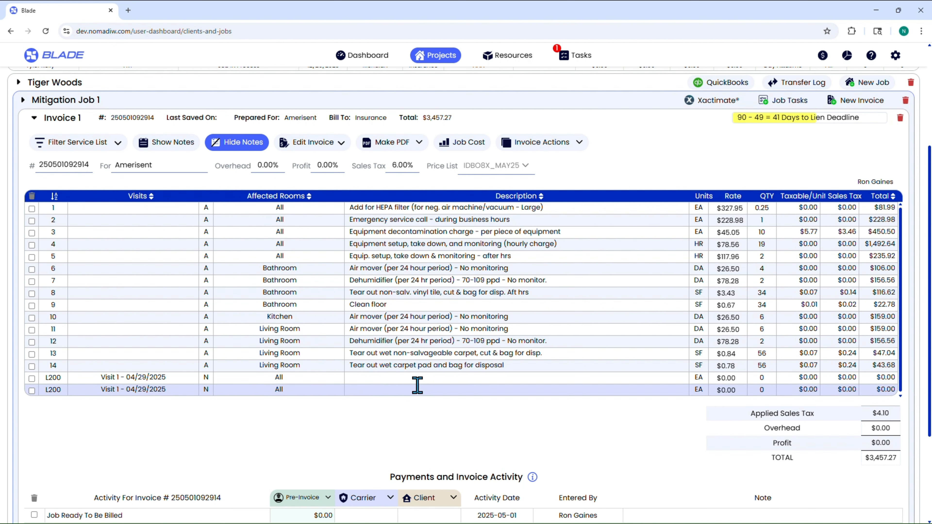
left_click(32, 391)
left_click(32, 196)
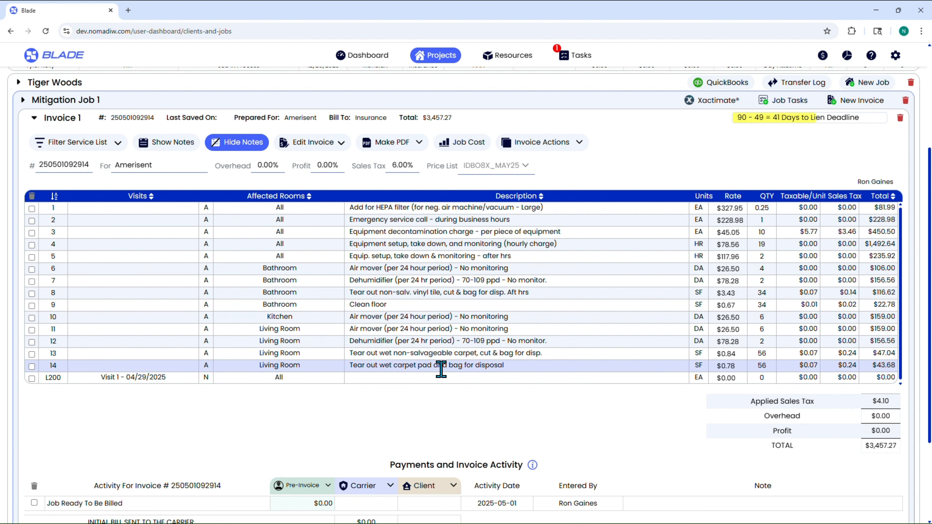
left_click(32, 378)
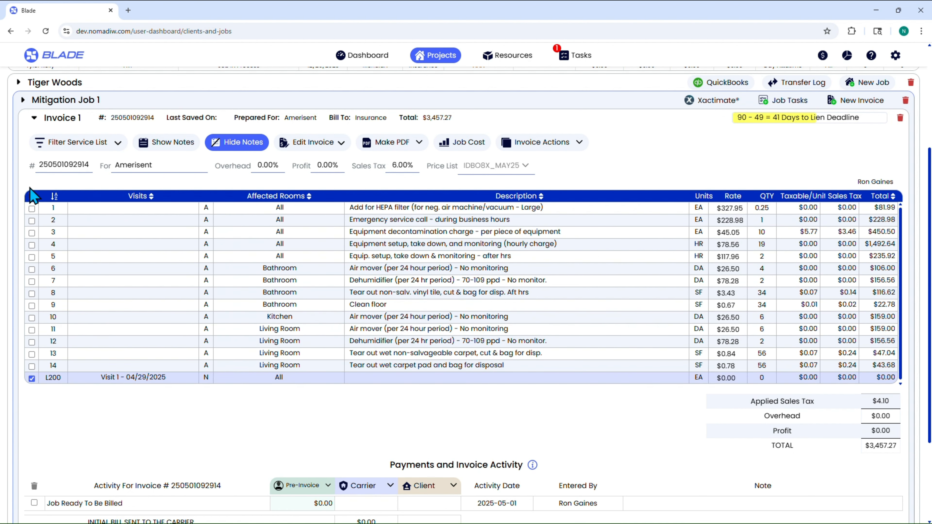
left_click(32, 196)
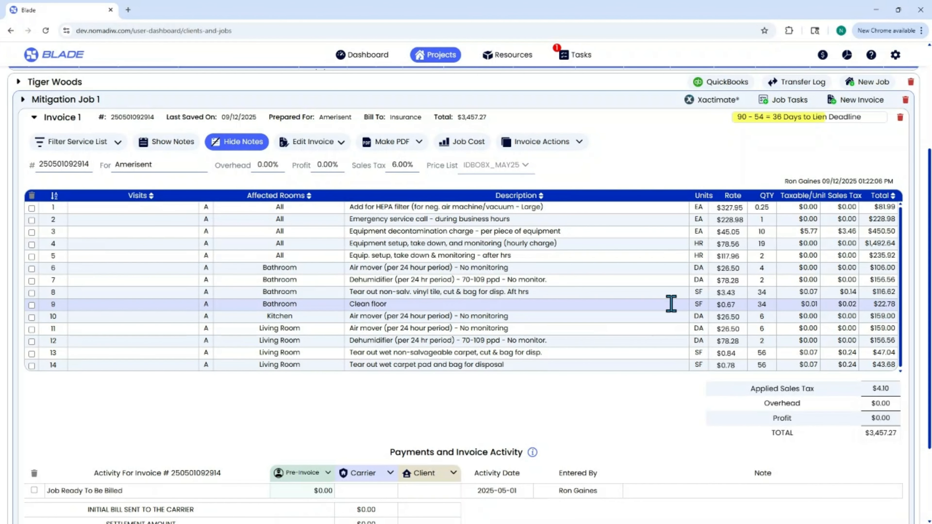
Look over the actions available for Invoice 1 and the account settings, and return to the projects
left_click(577, 147)
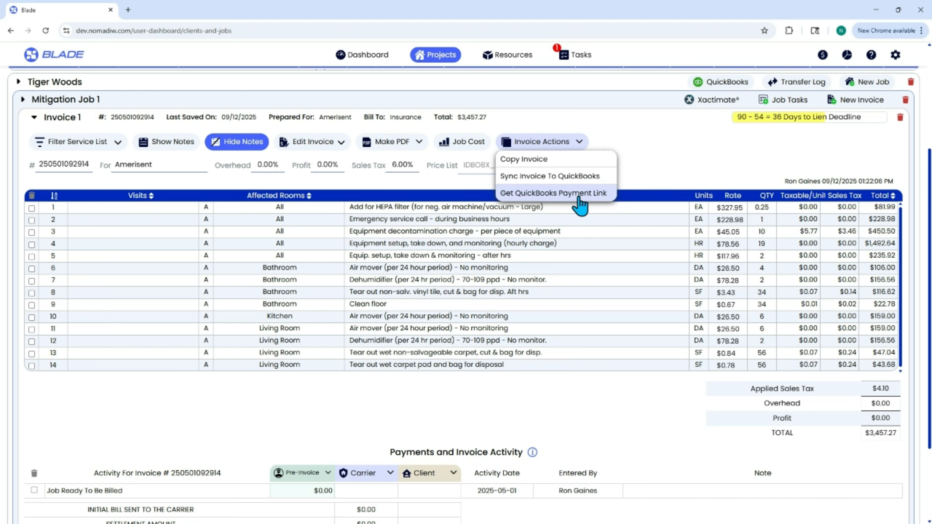
left_click(632, 176)
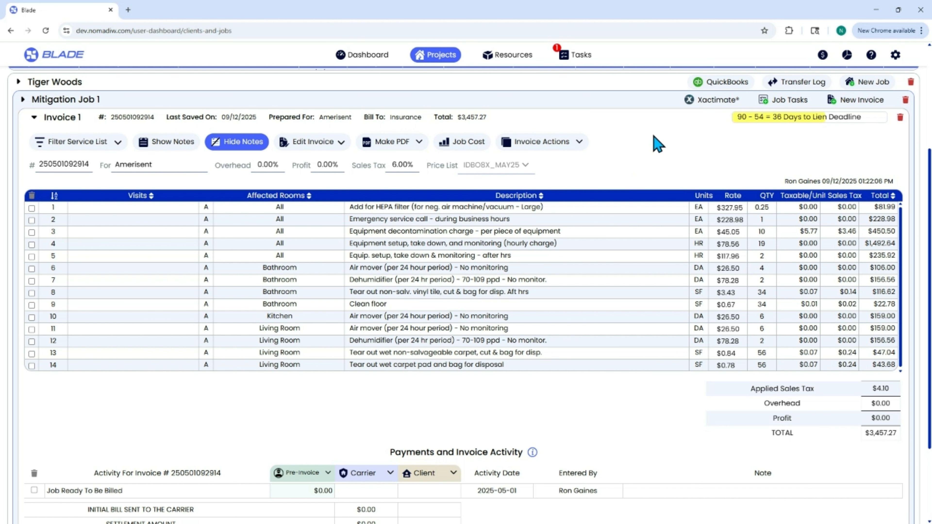
left_click(899, 55)
left_click(877, 106)
left_click(436, 55)
Set the overhead of Invoice 1 to 7% and its profit to 10%
scroll(389, 174, "down", 5)
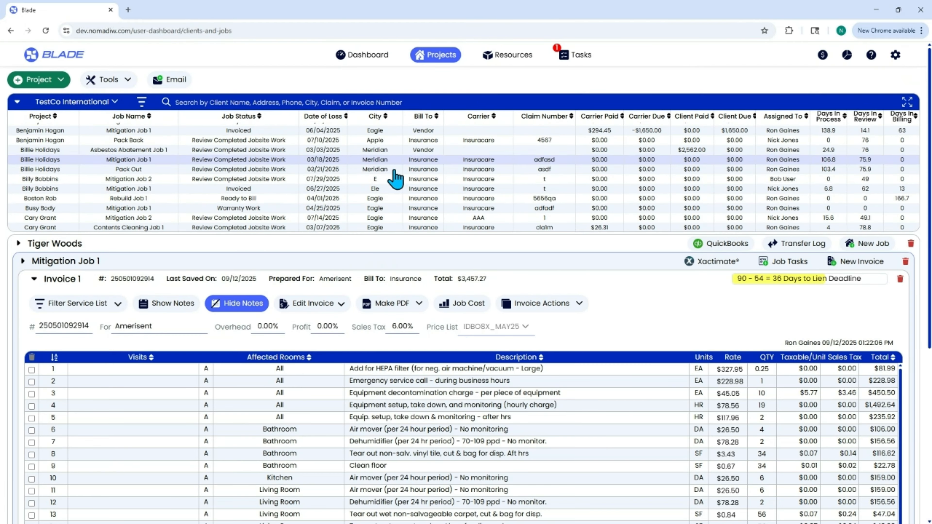
scroll(512, 356, "down", 4)
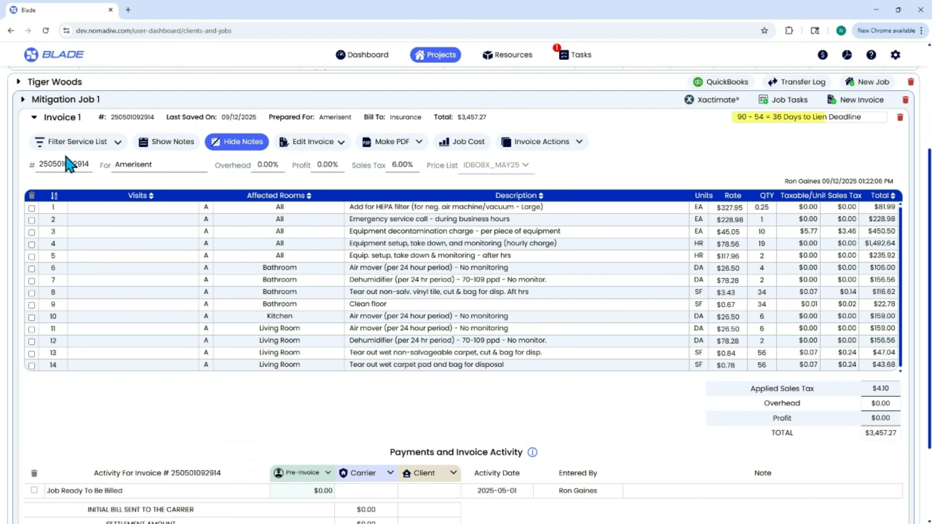
left_click(278, 166)
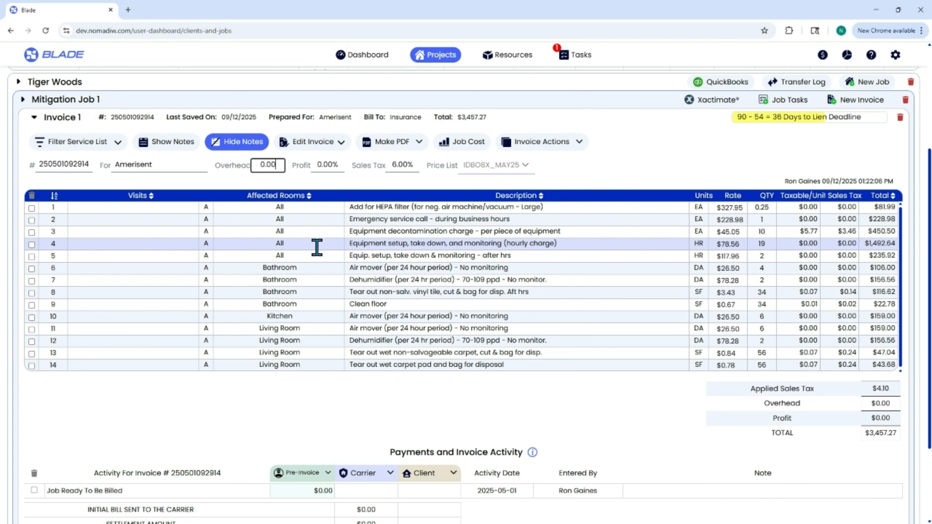
key("BackSpace")
type("7")
left_click(338, 170)
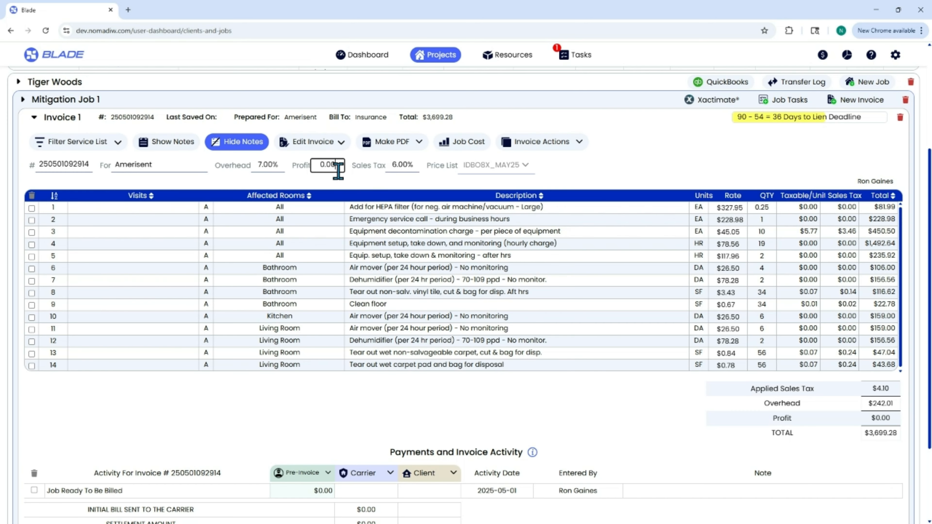
left_click_drag(335, 165, 307, 165)
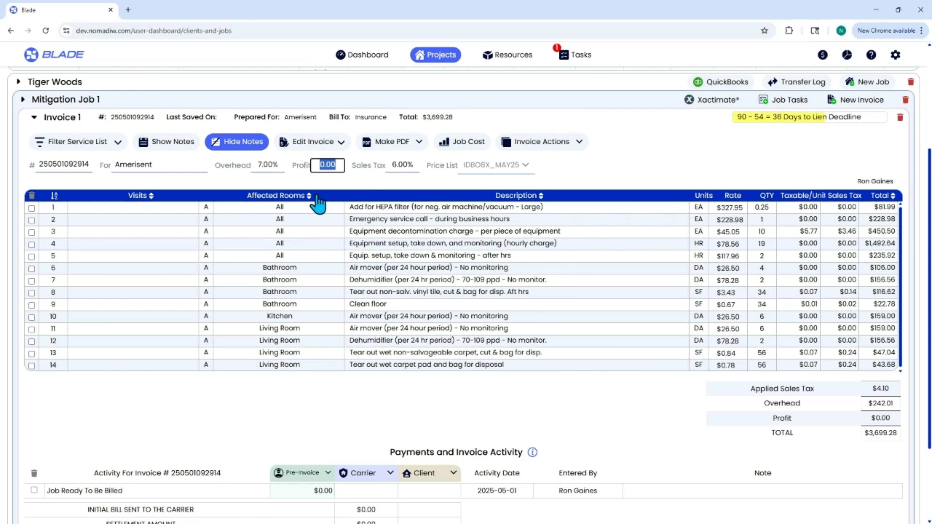
type("10")
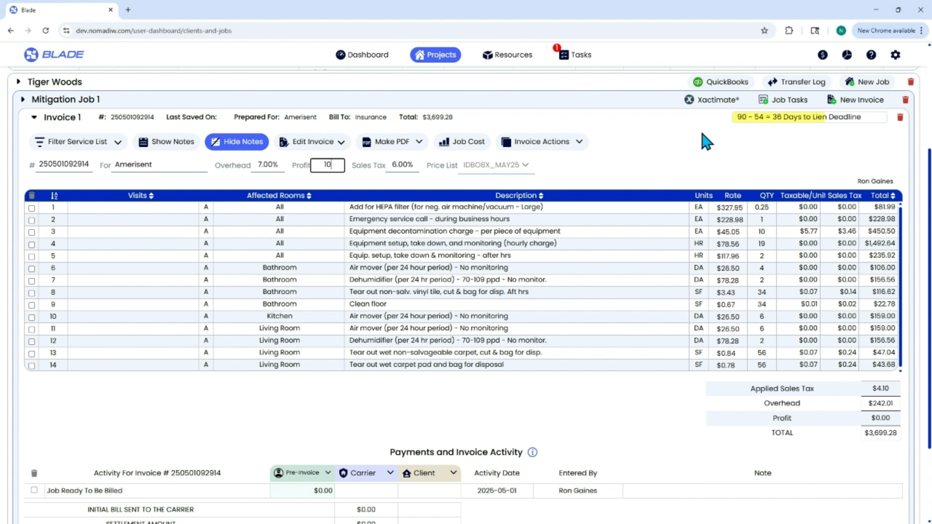
left_click(709, 166)
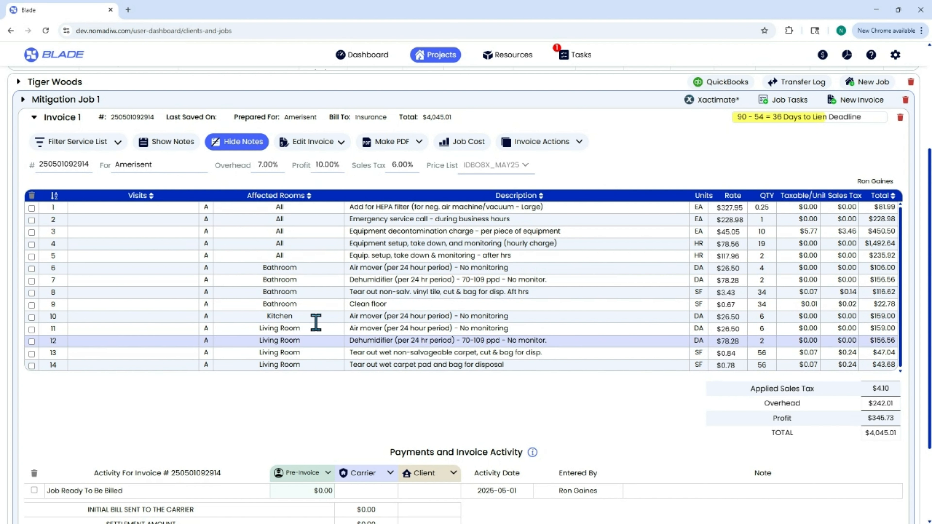
Change the affected room of line 10 to Bathroom and the description of line 9 to "Clean floor - Light"
left_click(314, 315)
left_click_drag(292, 316, 258, 317)
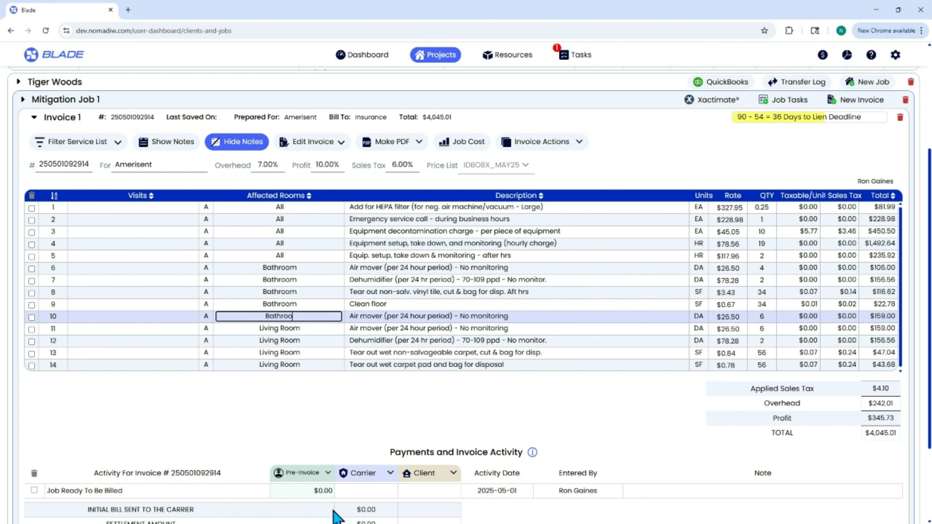
left_click(407, 305)
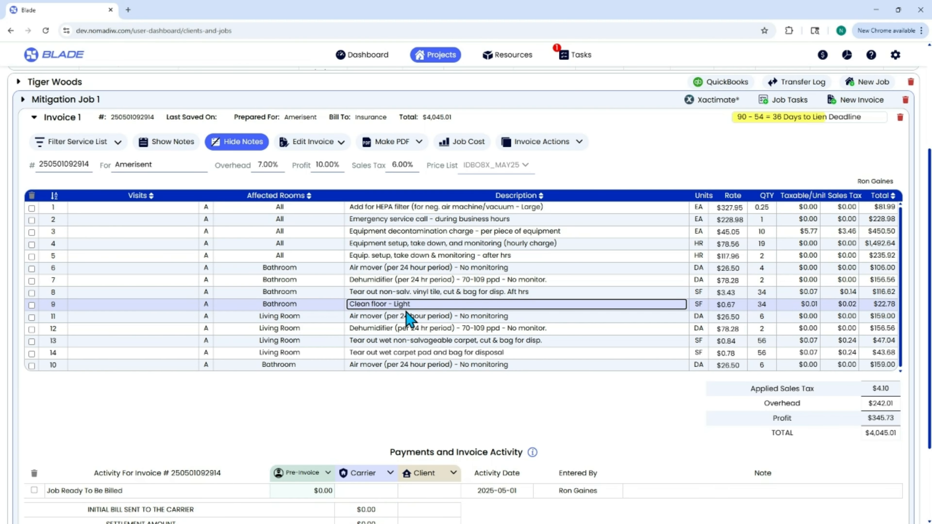
left_click(428, 293)
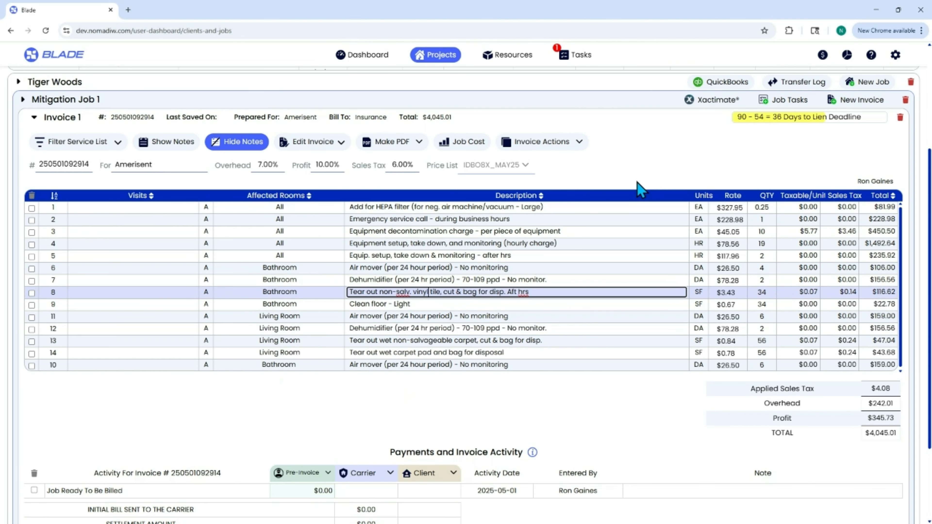
Turn off the Xactimate integration in the account settings and return to the projects
left_click(895, 55)
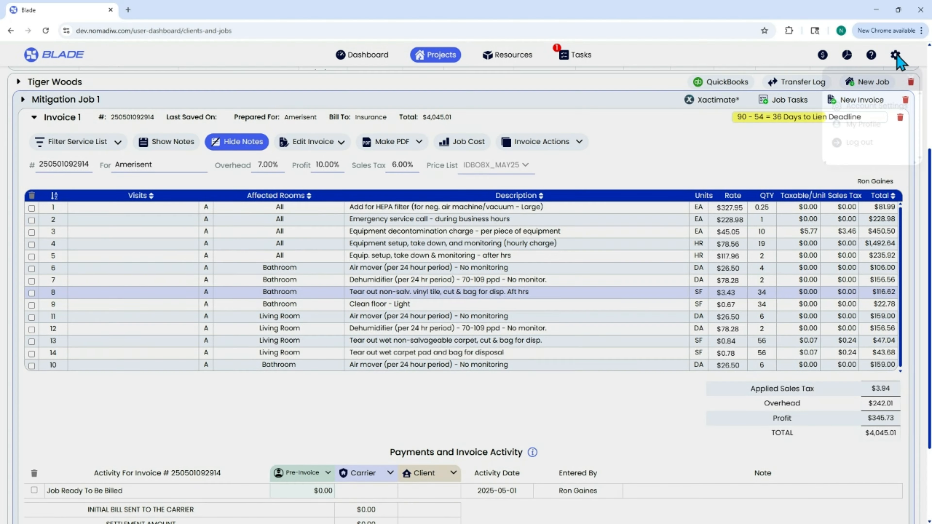
left_click(870, 106)
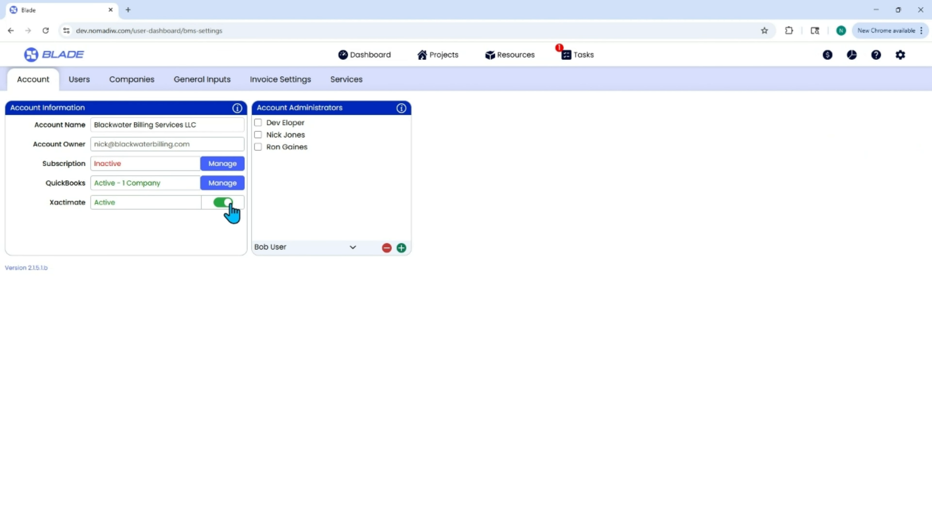
left_click(222, 203)
left_click(455, 54)
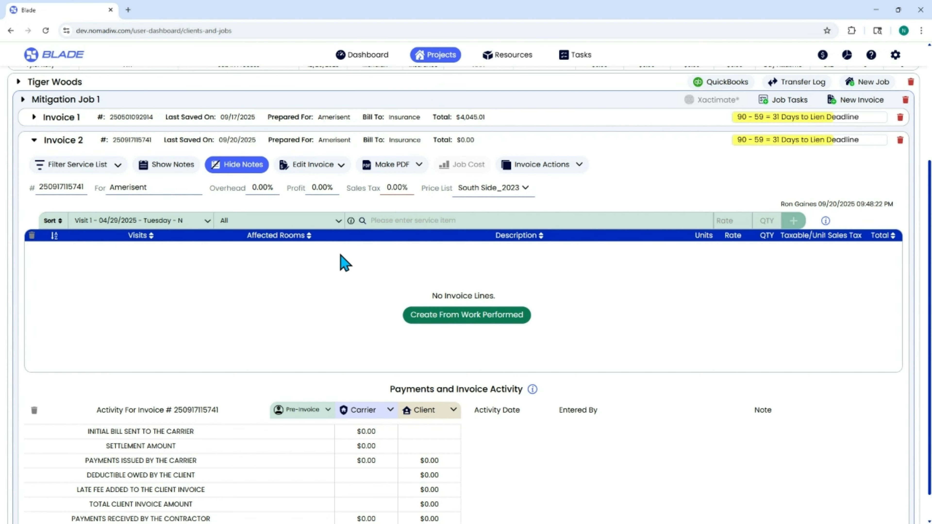
Look over the affected rooms, visits and service items available for a new line in Invoice 2
left_click(308, 221)
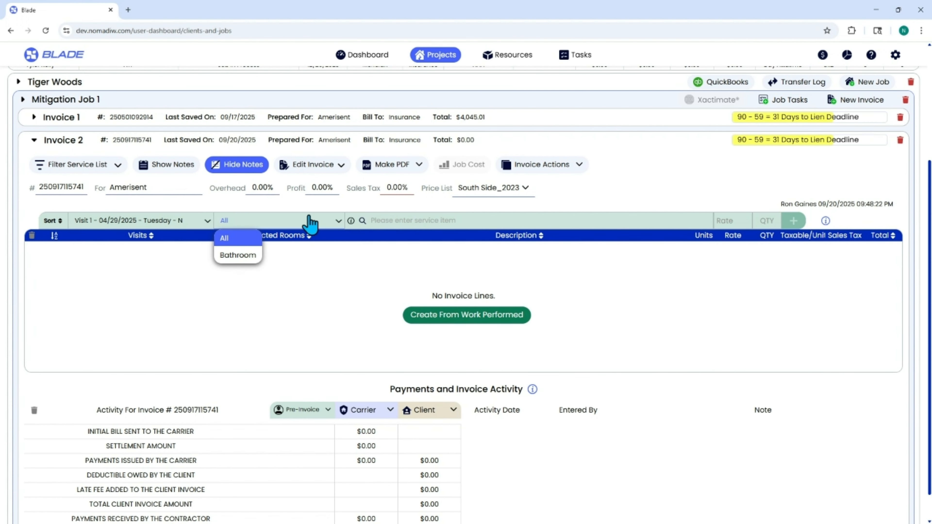
left_click(167, 222)
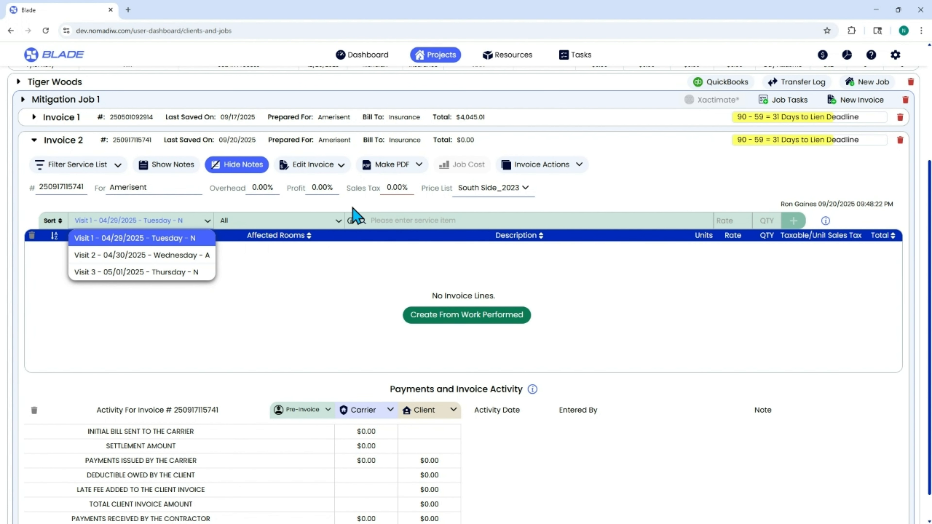
left_click(416, 219)
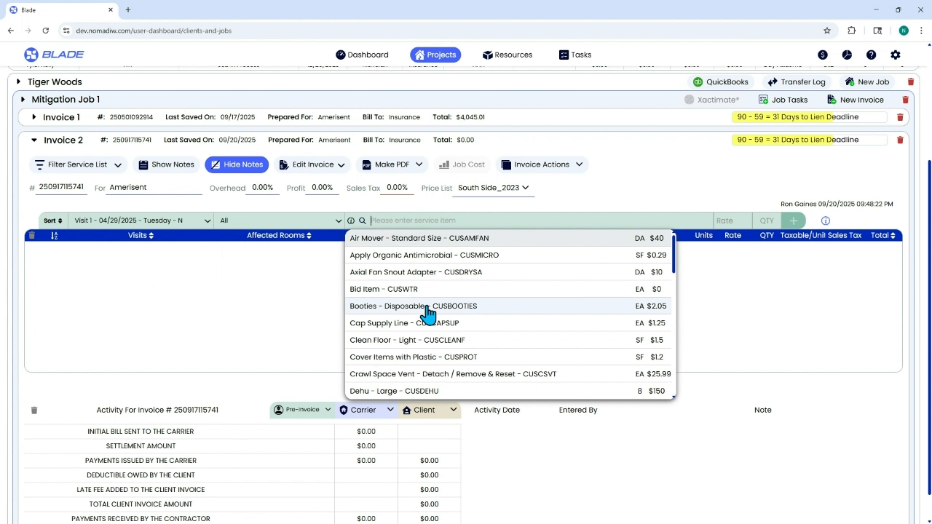
left_click(305, 300)
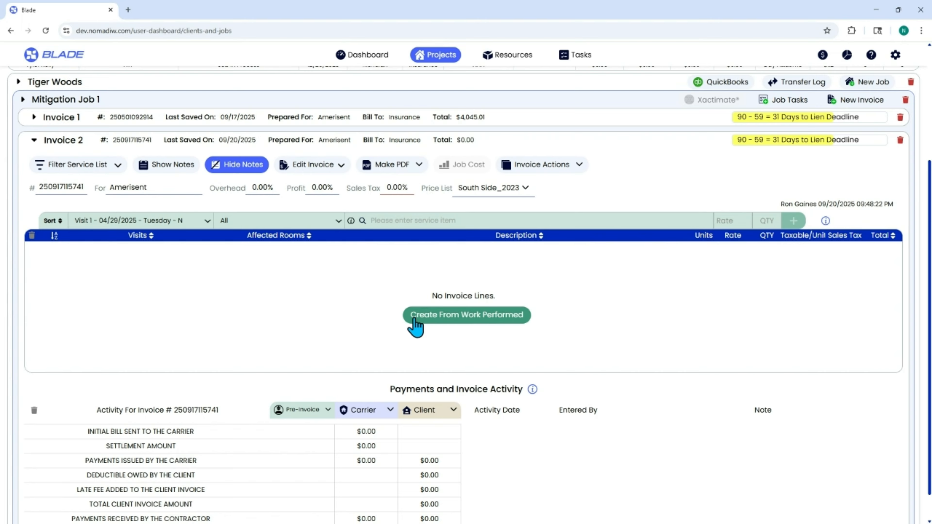
Fill Invoice 2 with lines created from the work performed and add the items of the Common General Items template
left_click(337, 169)
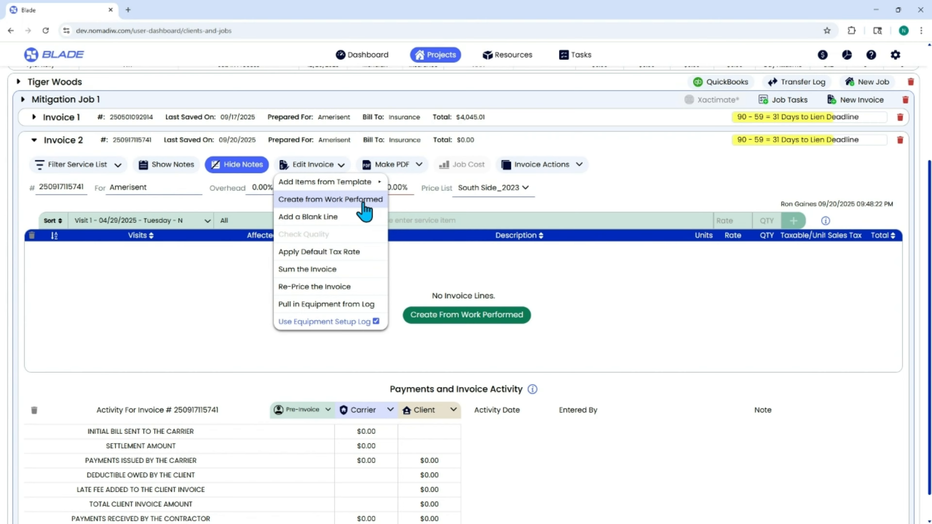
left_click(460, 324)
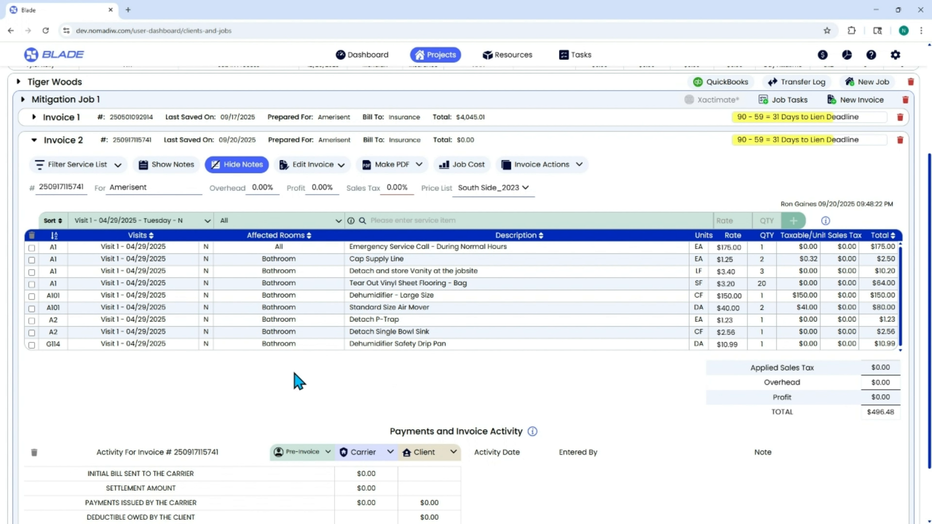
left_click(342, 165)
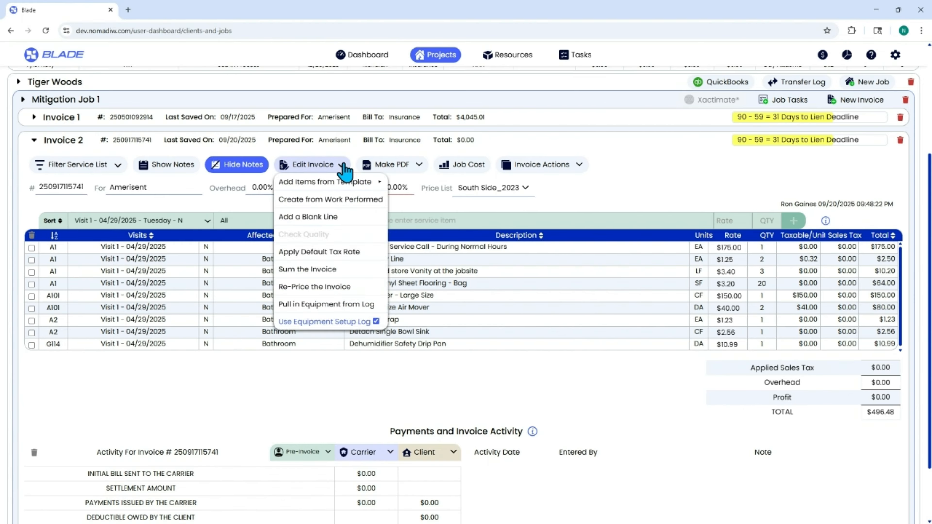
mouse_move(348, 183)
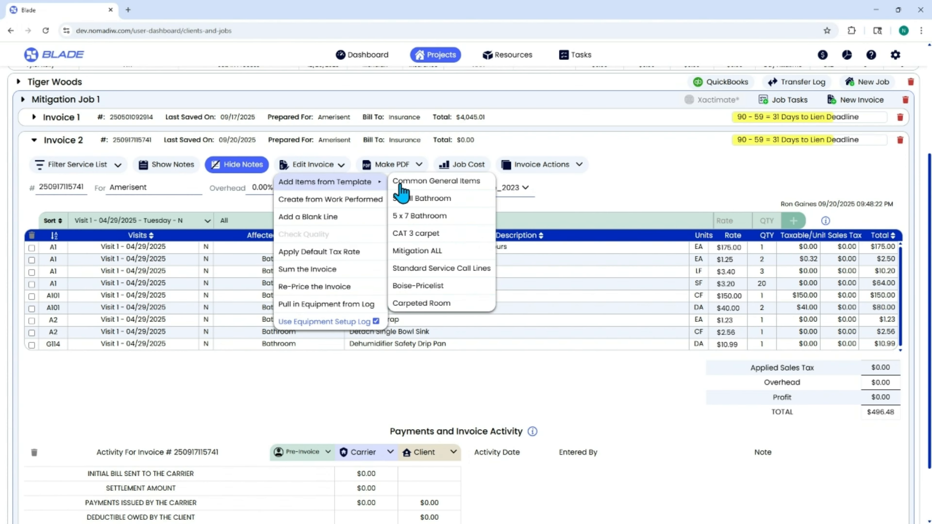
left_click(446, 189)
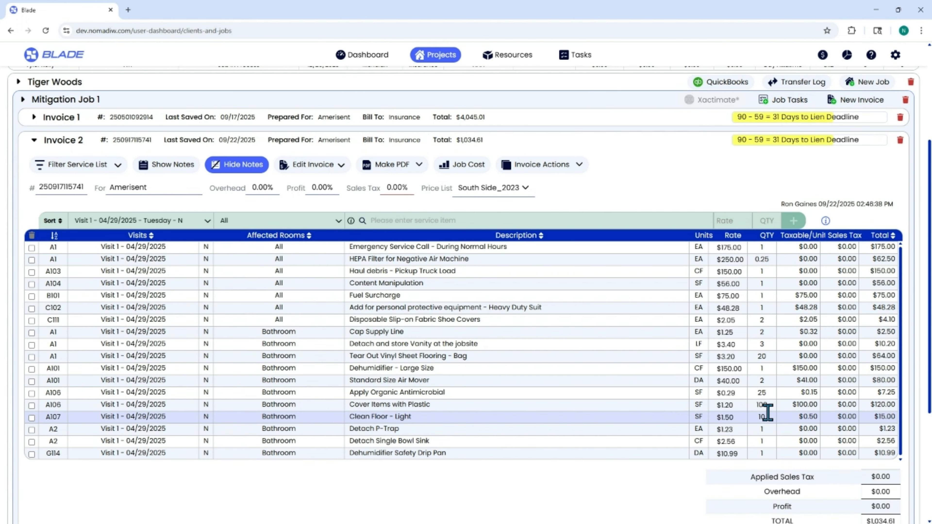
Set the new invoice line's affected room to Bathroom and its visit to Visit 1 - 04/29/2025
scroll(686, 419, "down", 2)
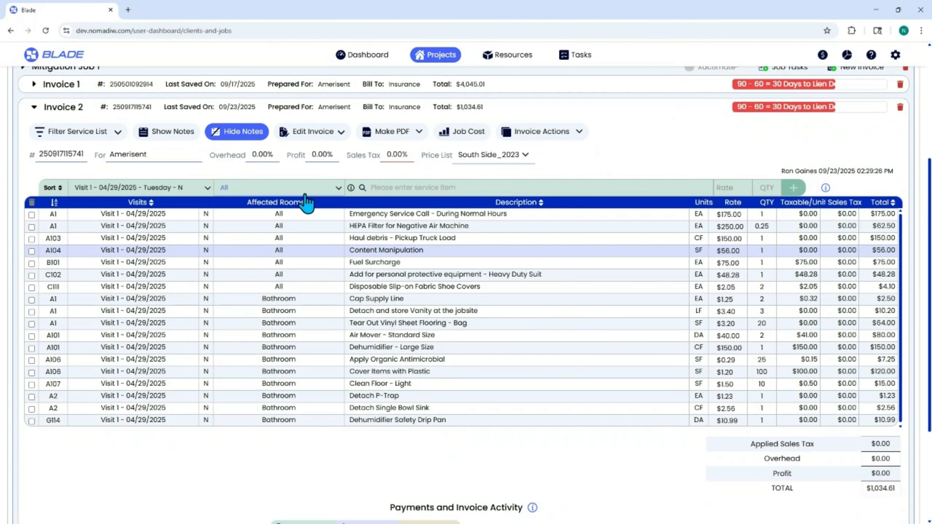
left_click(311, 190)
left_click(253, 222)
left_click(175, 188)
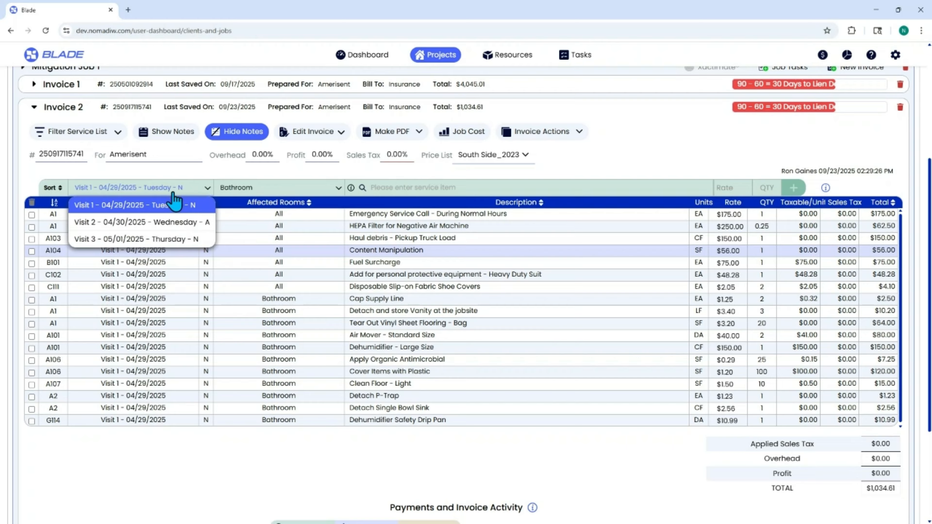
left_click(171, 213)
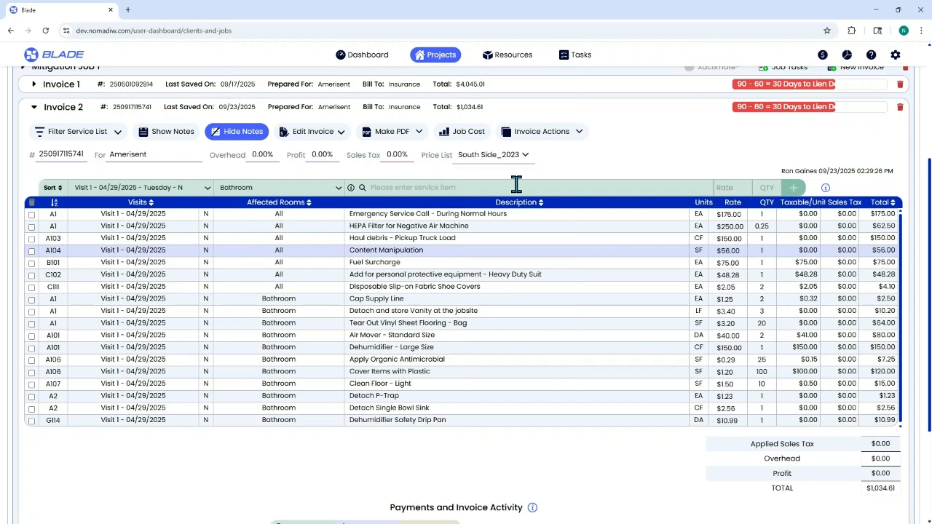
Expand Mitigation Job 1, open its Equipment Log to examine it, and return to Invoice 2
scroll(589, 174, "up", 5)
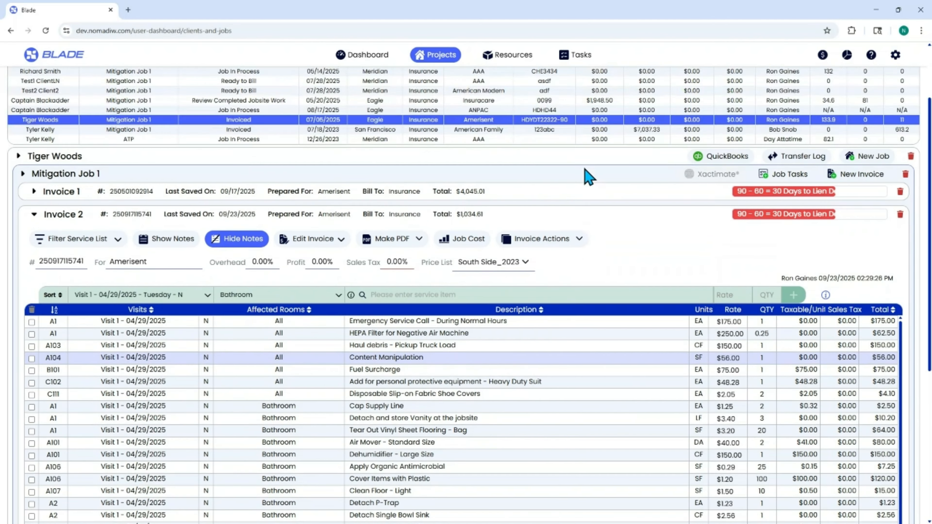
left_click(18, 229)
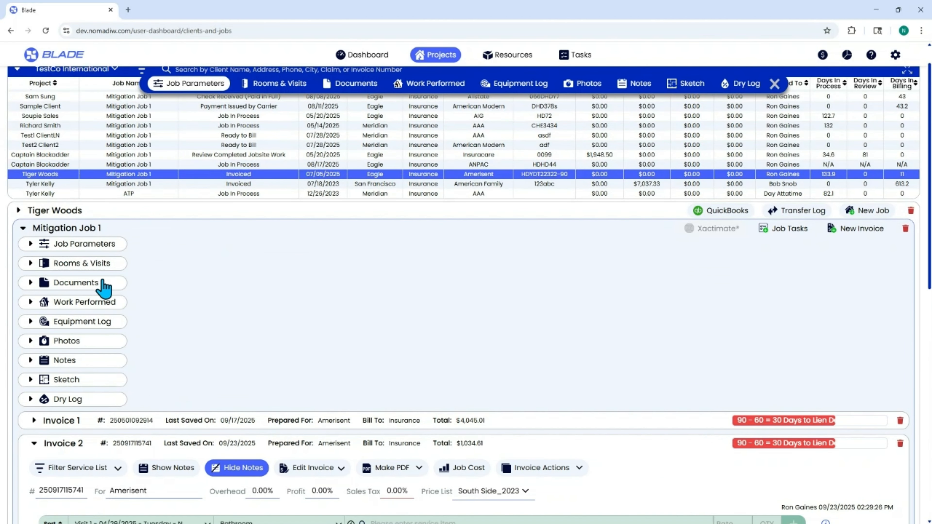
left_click(107, 326)
scroll(423, 302, "down", 4)
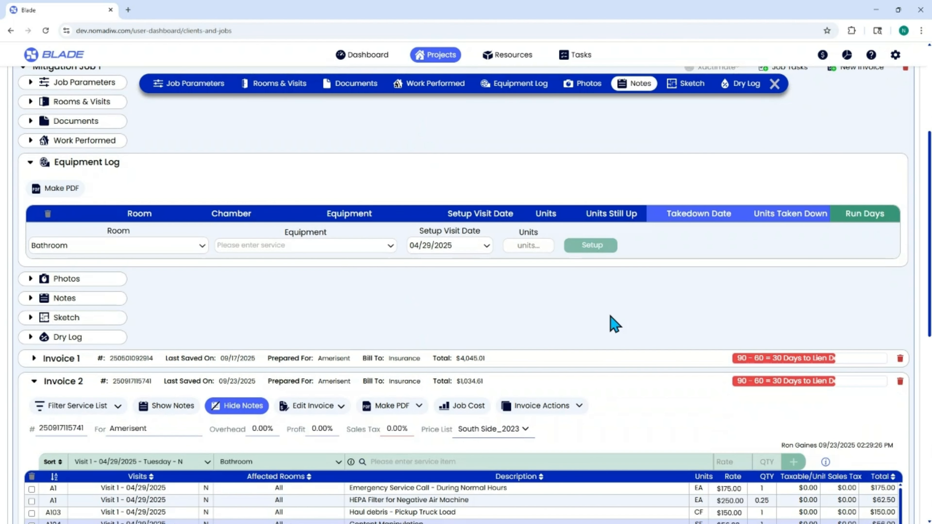
scroll(615, 324, "down", 6)
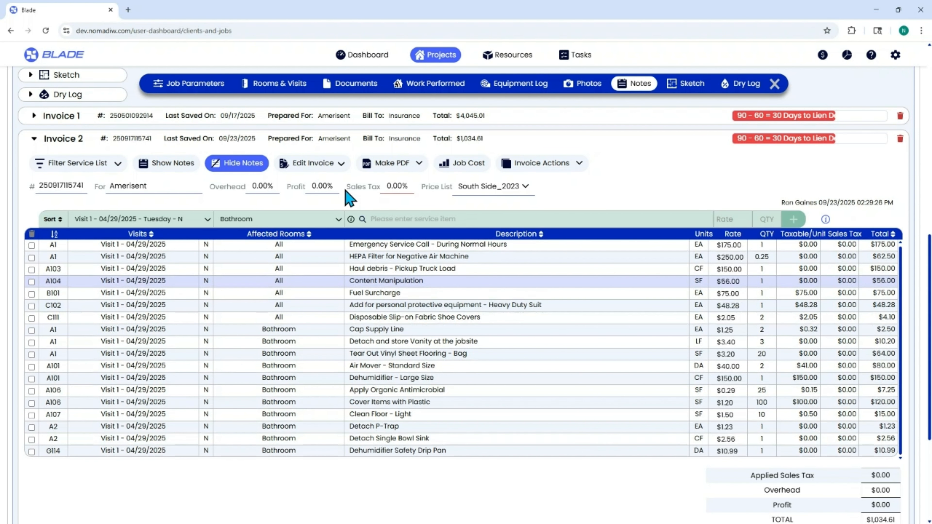
Turn the Use Equipment Setup Log option of Invoice 2 off and back on
left_click(325, 164)
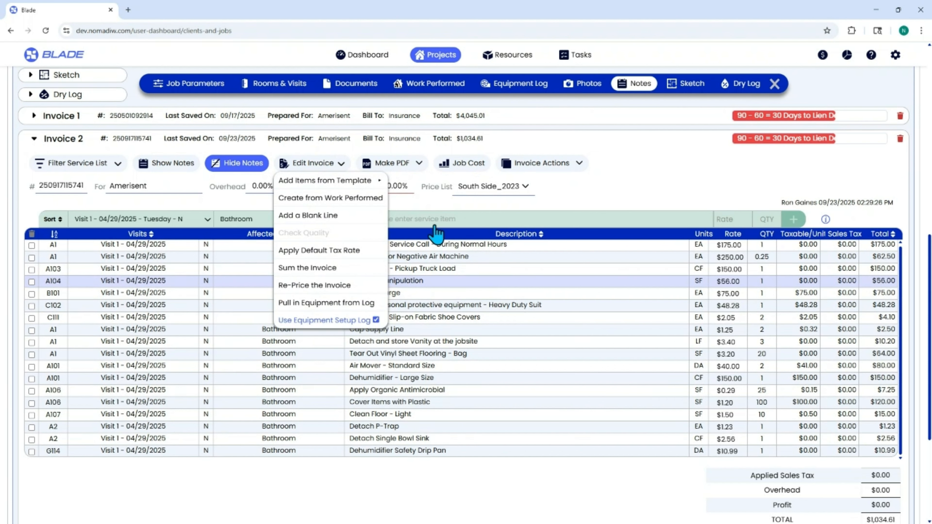
left_click(346, 325)
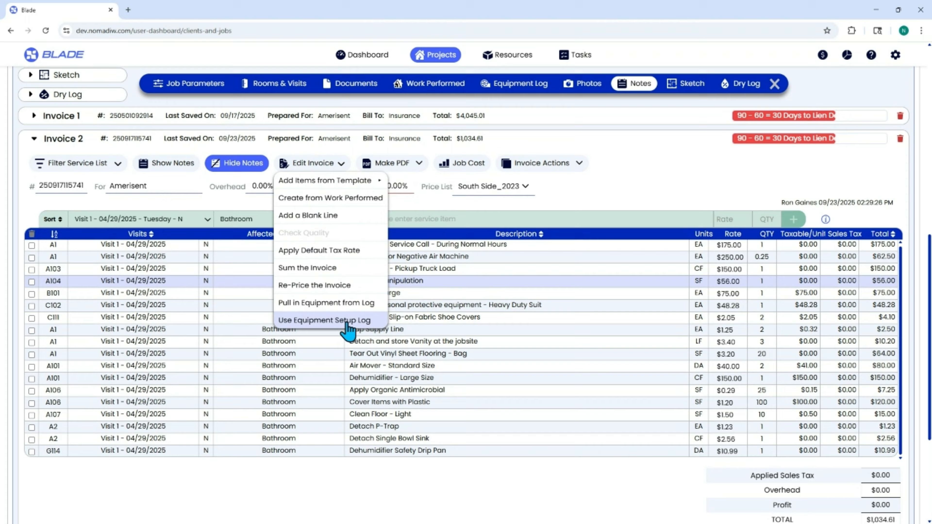
left_click(346, 325)
Add the service item Air Mover - Standard Size with a quantity of 2 for the Bathroom on Visit 1
left_click(499, 219)
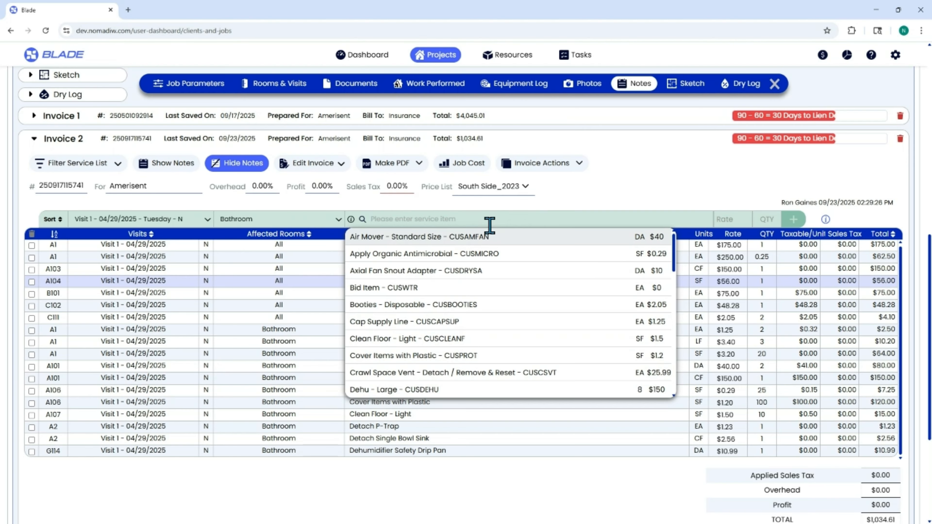
left_click(490, 235)
left_click(773, 219)
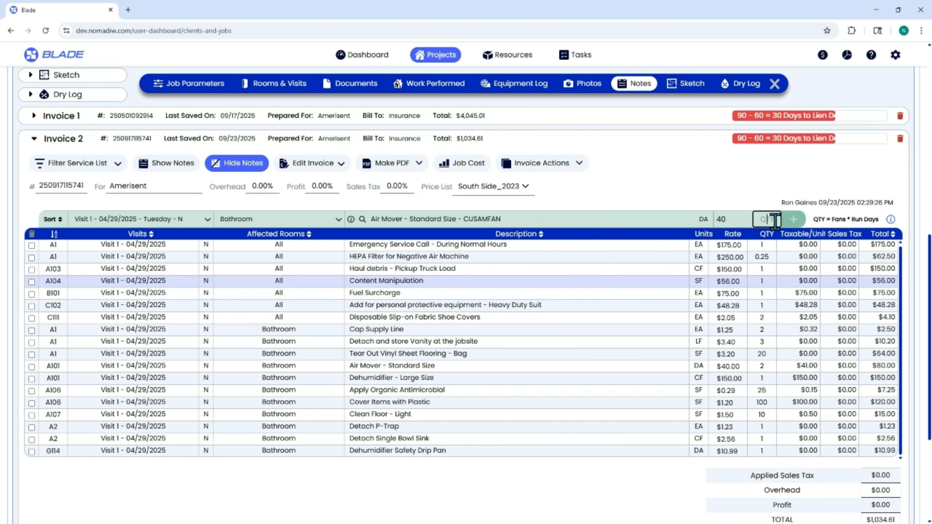
left_click(793, 220)
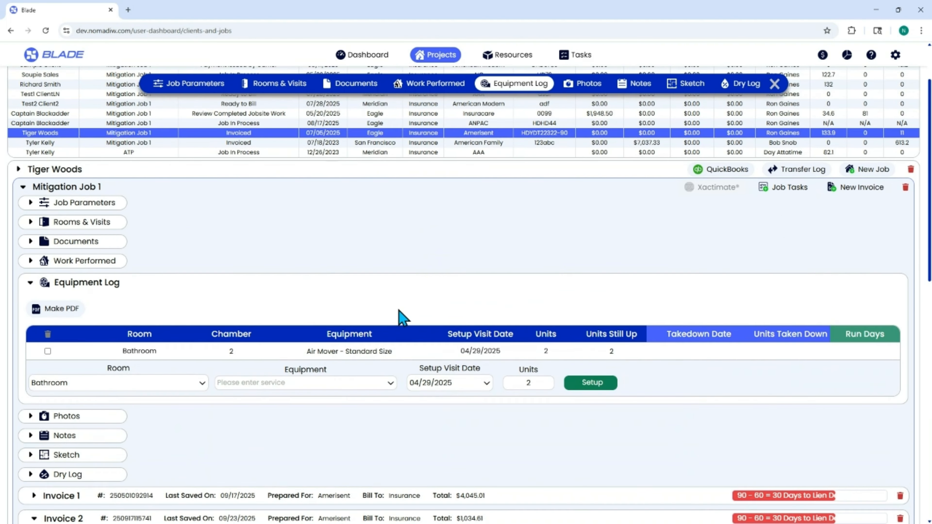
Search the service items for "Deh" and add Dehu - Large with a quantity of 1 for the Bathroom on Visit 1
scroll(402, 317, "down", 7)
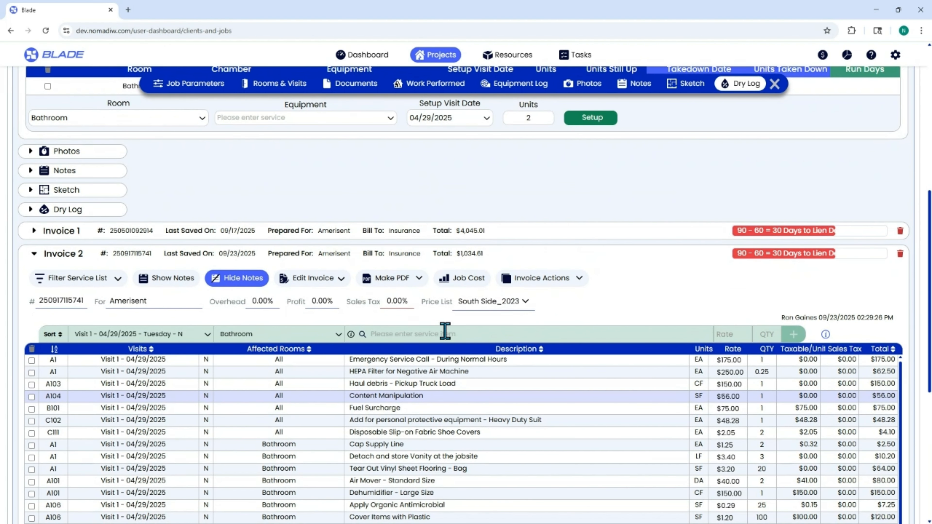
left_click(445, 332)
type("Deh")
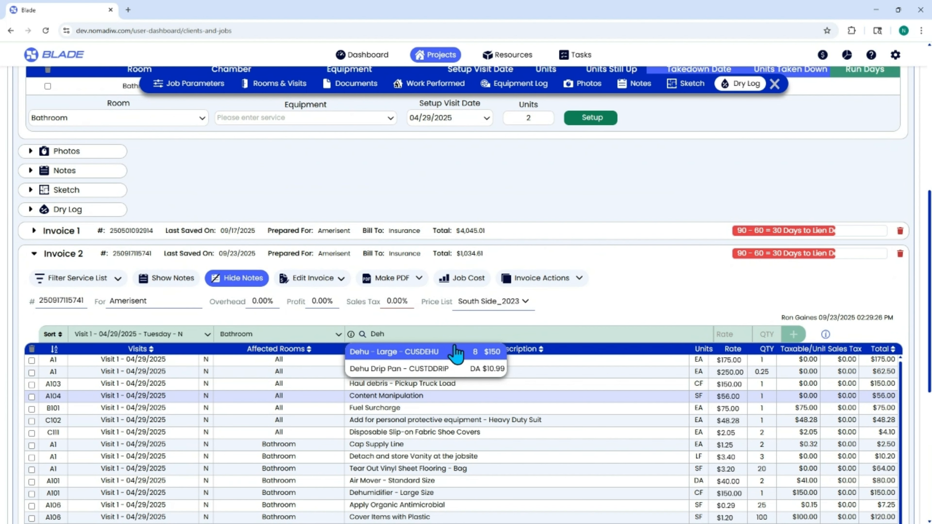
left_click(422, 352)
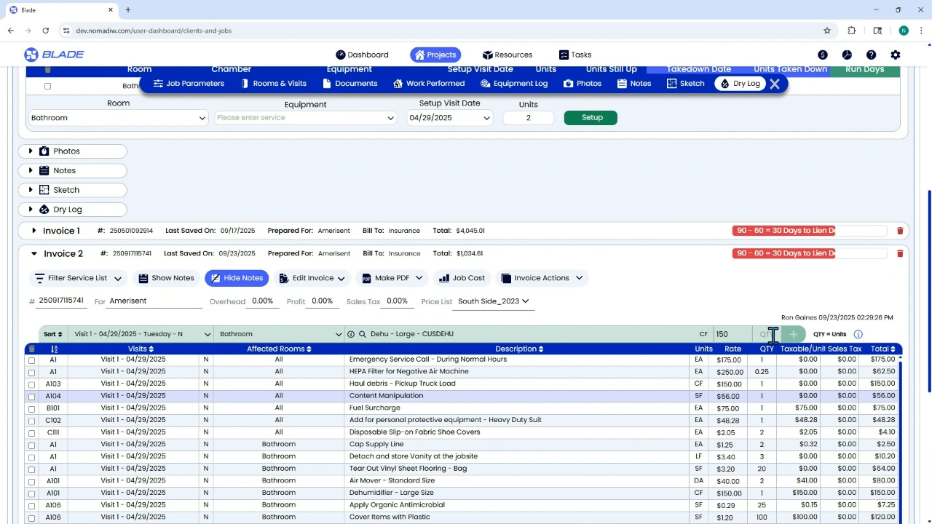
left_click(794, 334)
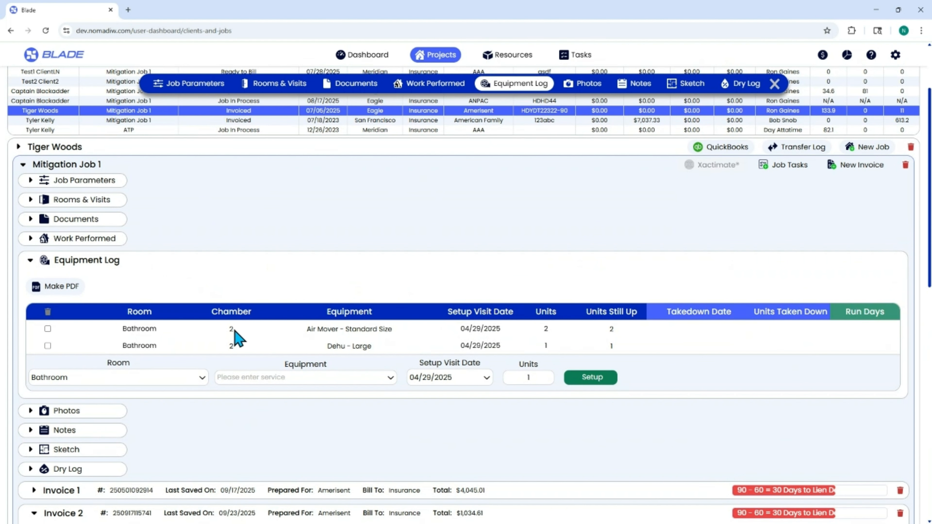
Take down both the air mover and dehumidifier entries in the Equipment Log with the takedown visit date 05/01/2025
left_click(48, 346)
left_click(47, 329)
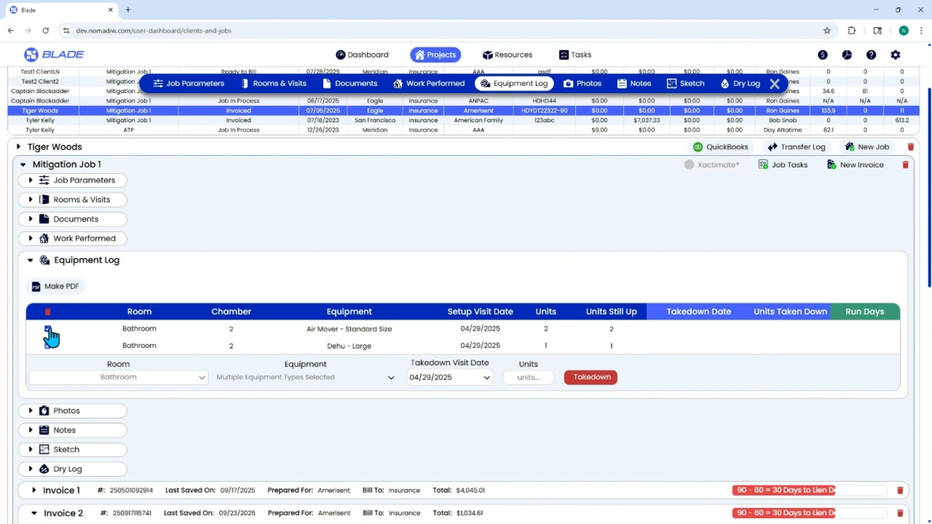
left_click(477, 378)
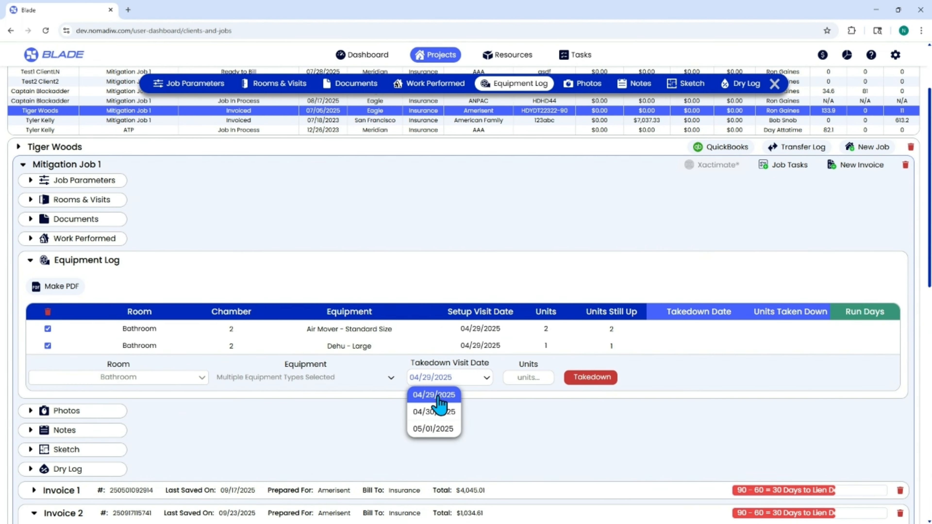
left_click(433, 429)
left_click(614, 382)
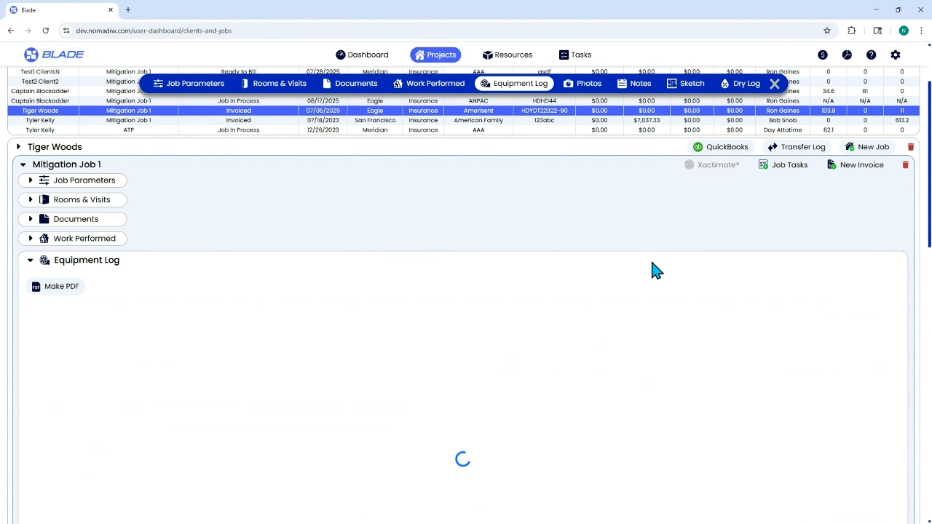
Show the line notes of Invoice 2, examine the setup and takedown notes of the equipment lines, and hide the notes again
scroll(556, 296, "down", 10)
scroll(196, 129, "up", 1)
left_click(183, 135)
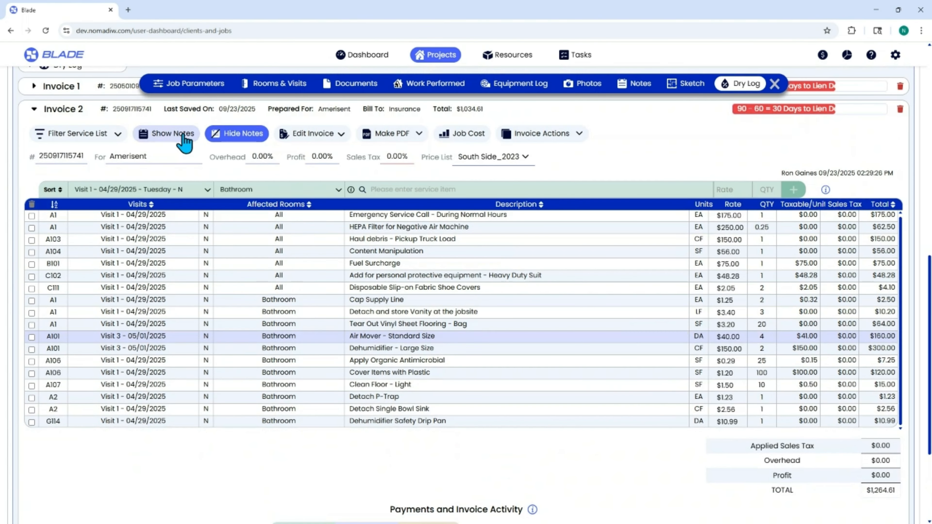
scroll(467, 393, "down", 8)
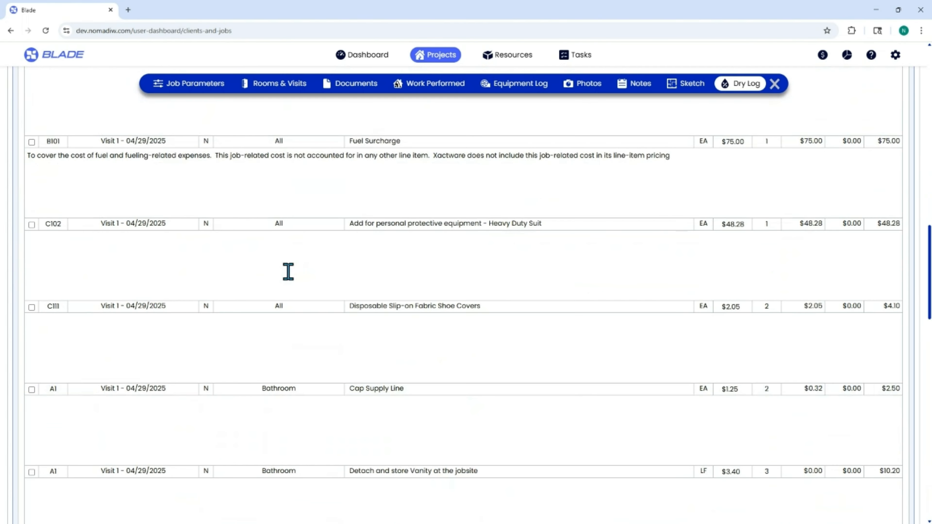
scroll(287, 272, "down", 8)
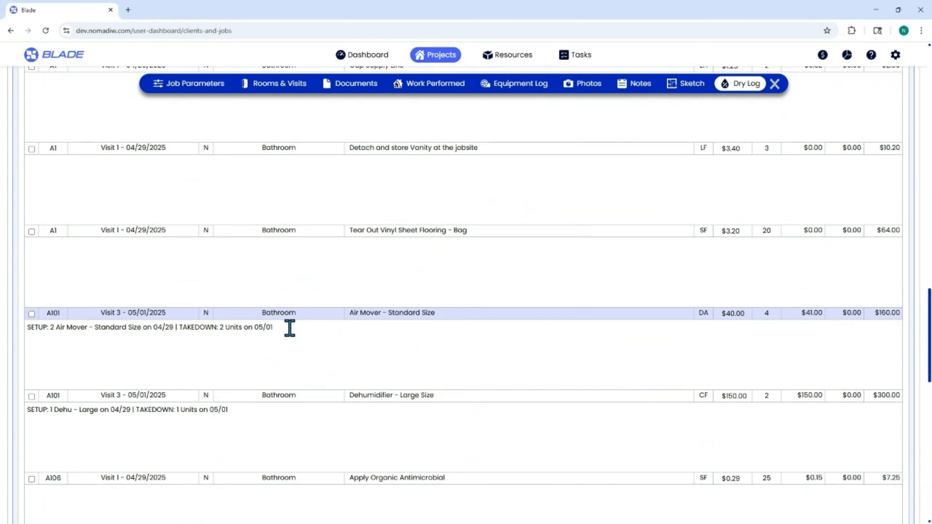
left_click_drag(290, 328, 6, 336)
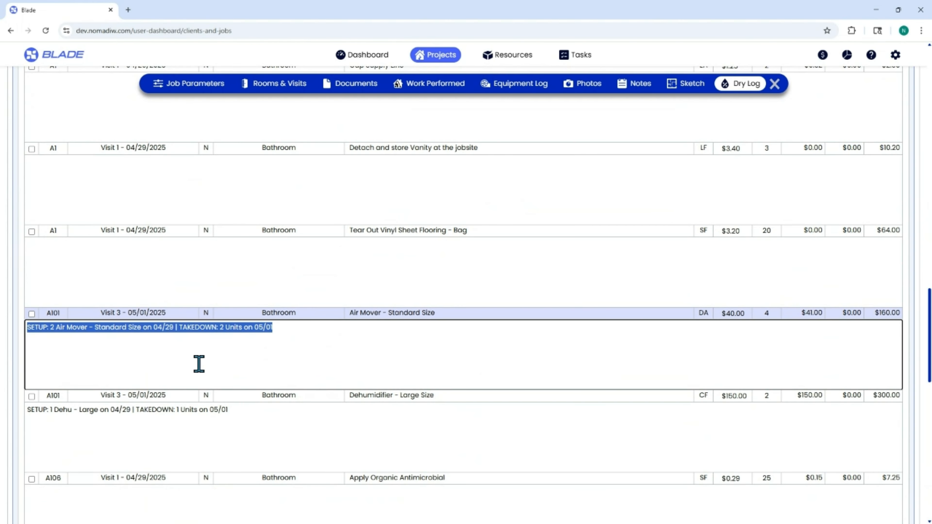
scroll(671, 327, "up", 12)
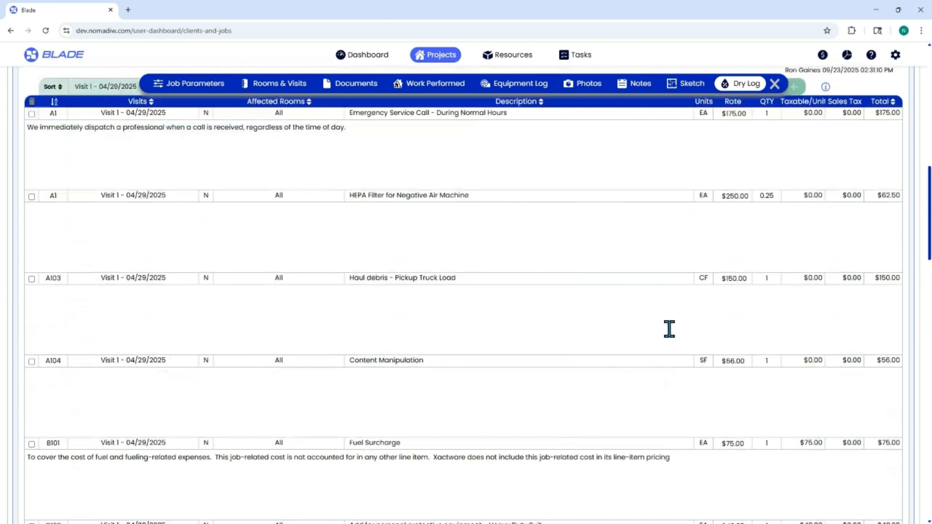
scroll(671, 327, "up", 3)
left_click(232, 135)
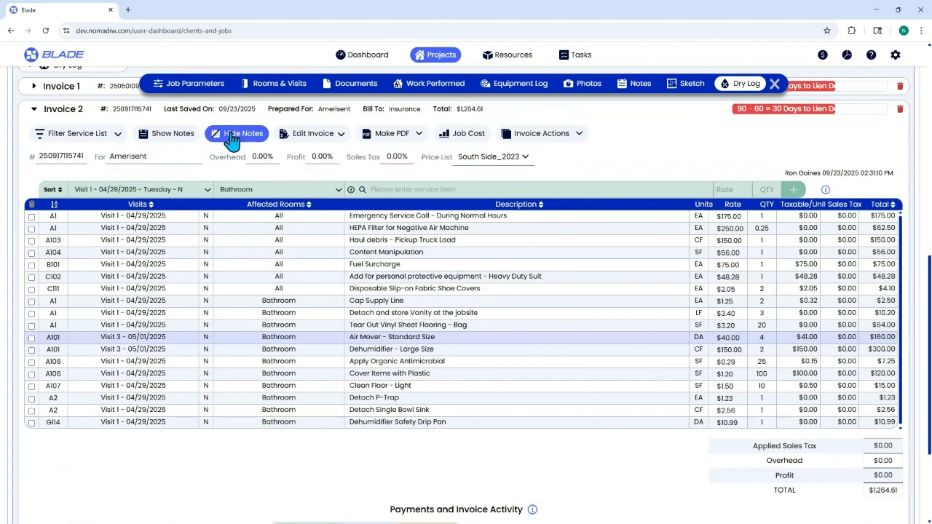
Add the service item Flooring - Tear Out Vinyl Sheet Flooring - Bag with a quantity of 34 for the Bathroom on Visit 1
left_click(157, 190)
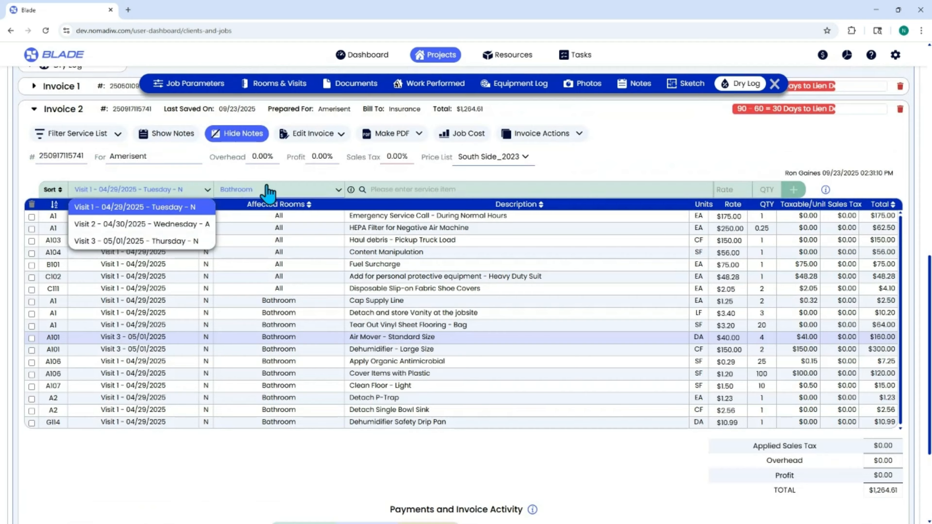
left_click(417, 189)
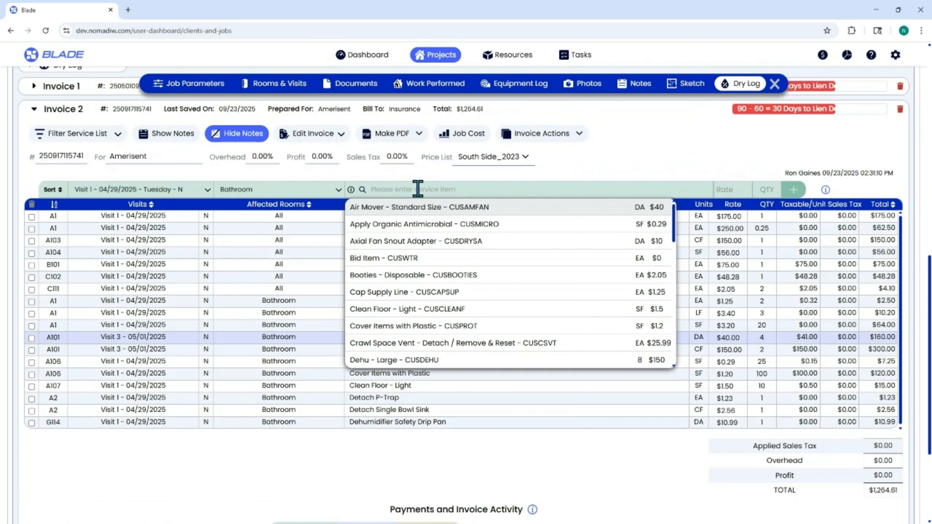
type("vinyl")
left_click(450, 208)
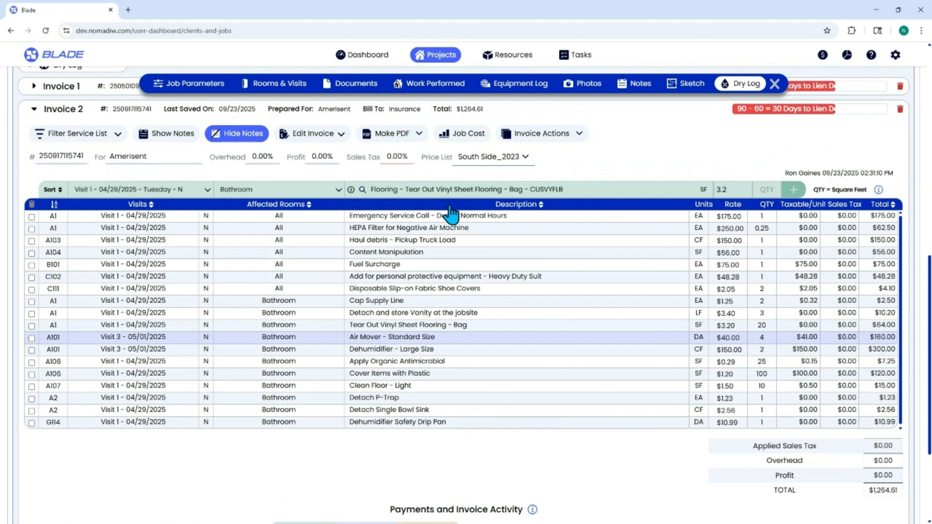
left_click(769, 190)
type("3")
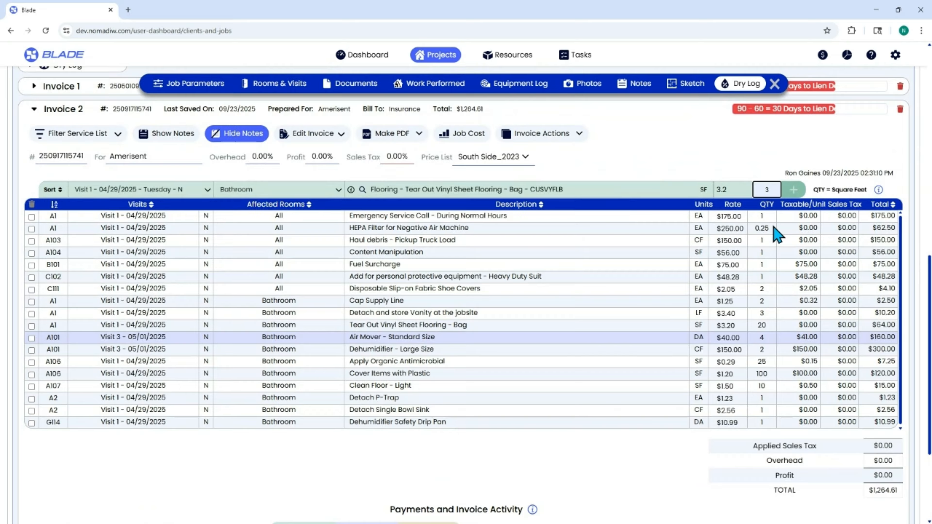
type("4")
left_click(794, 190)
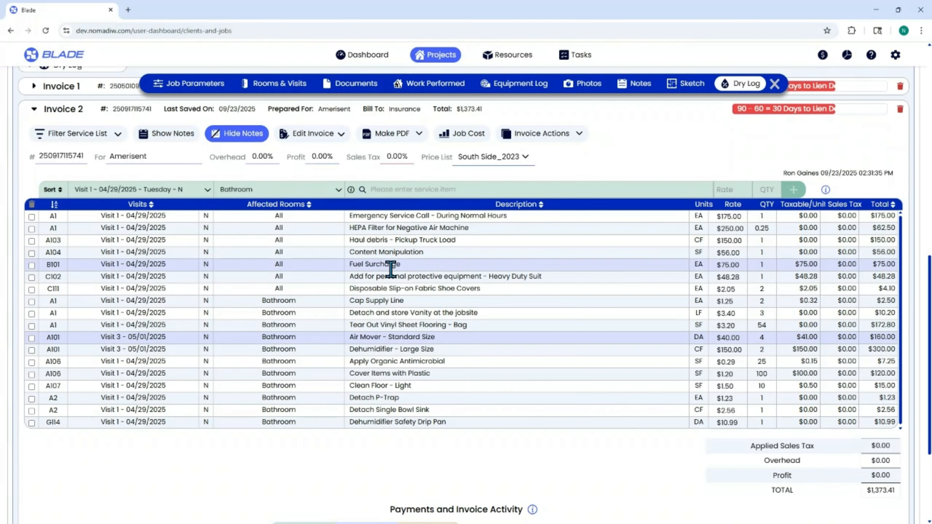
Filter the service list to Detach / Remove with Cabinetry, Fixtures and Insulation, and look through the filtered items and the visit and room choices
left_click(105, 138)
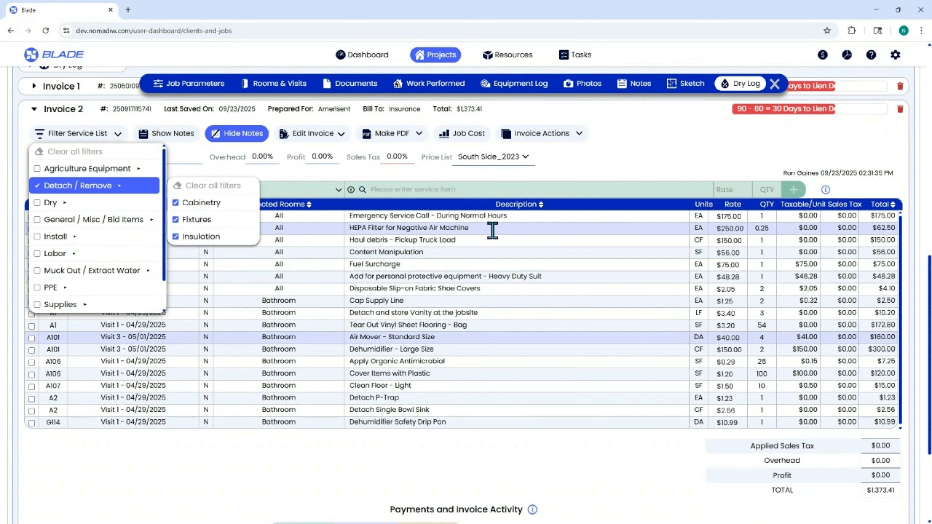
left_click(472, 188)
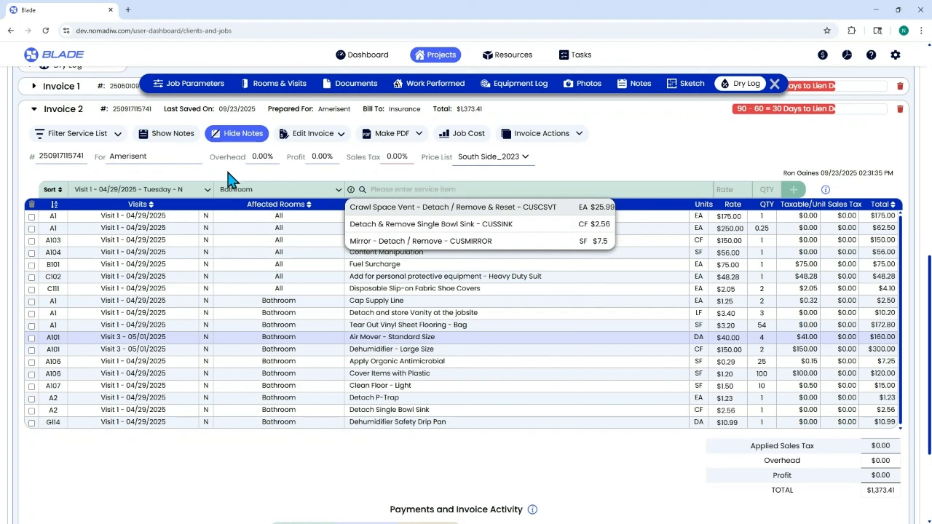
left_click(590, 169)
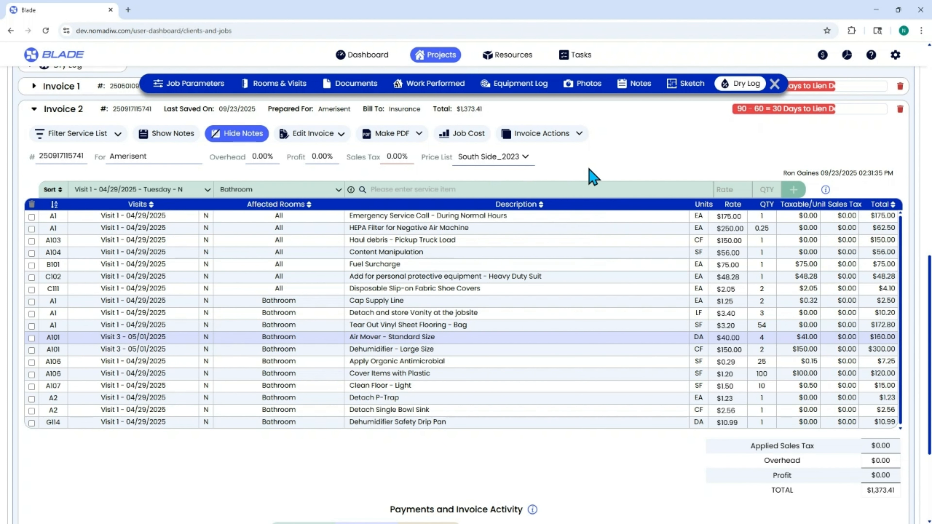
left_click(181, 189)
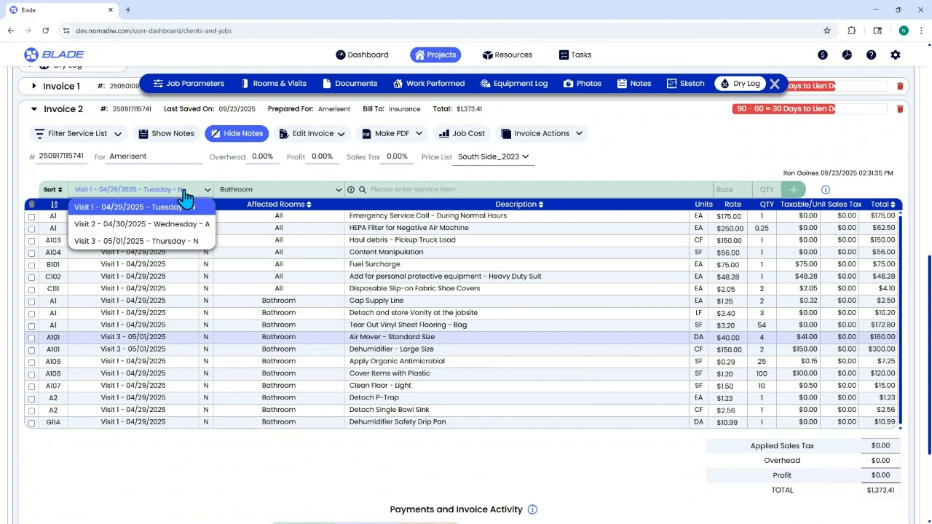
left_click(275, 194)
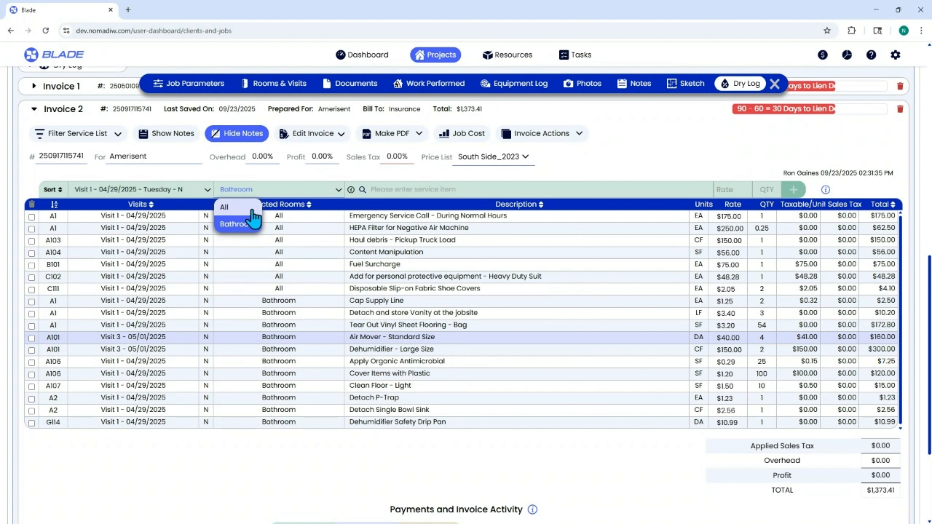
left_click(433, 189)
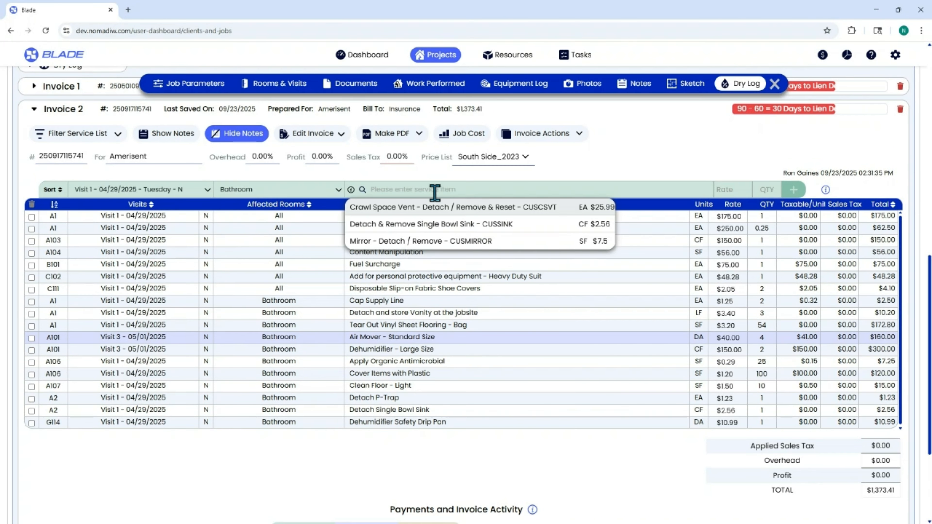
left_click(437, 207)
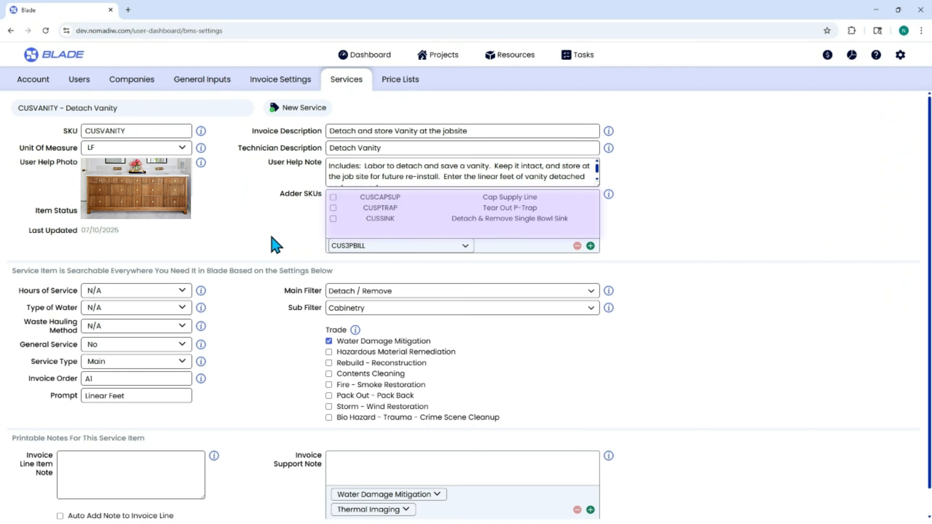
Return to the project's Invoice 2 and add the service item Detach Vanity with a quantity of 4 for all rooms on Visit 1
left_click(437, 59)
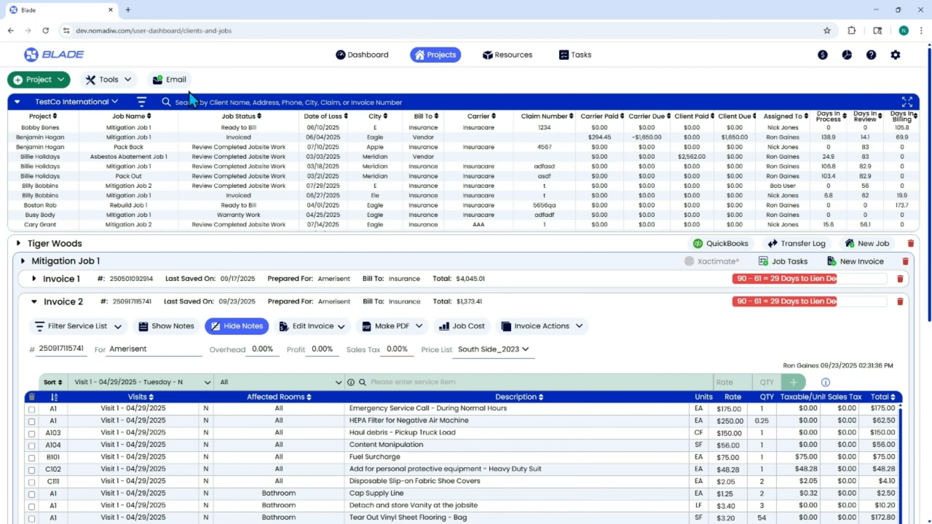
scroll(271, 302, "down", 5)
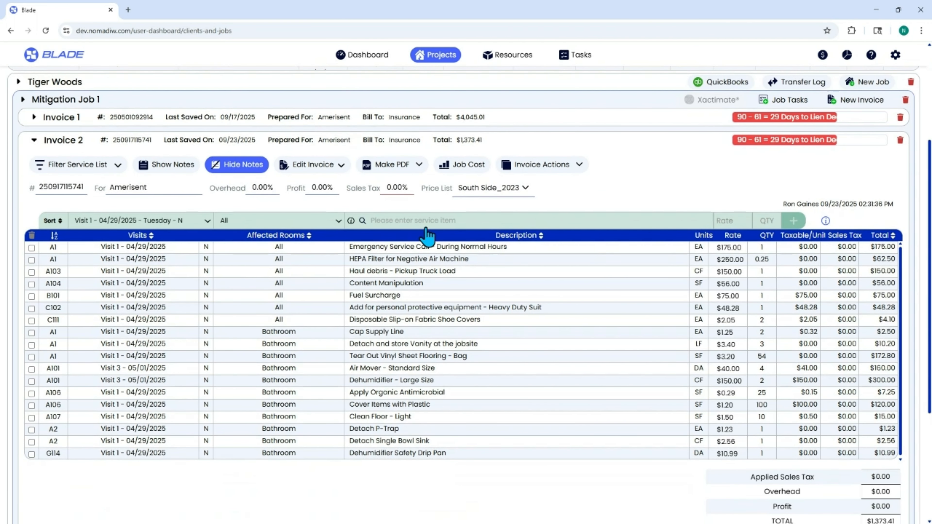
left_click(427, 220)
type("va")
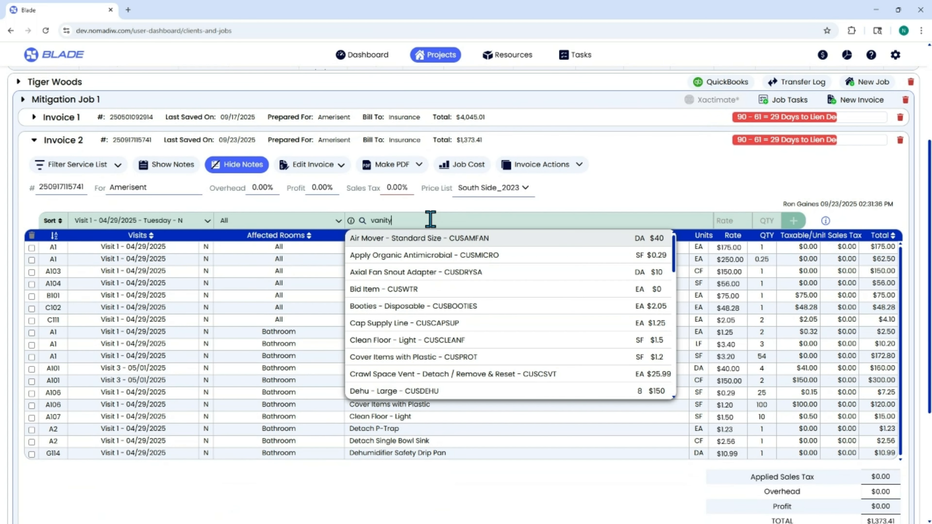
type("nity")
left_click(431, 243)
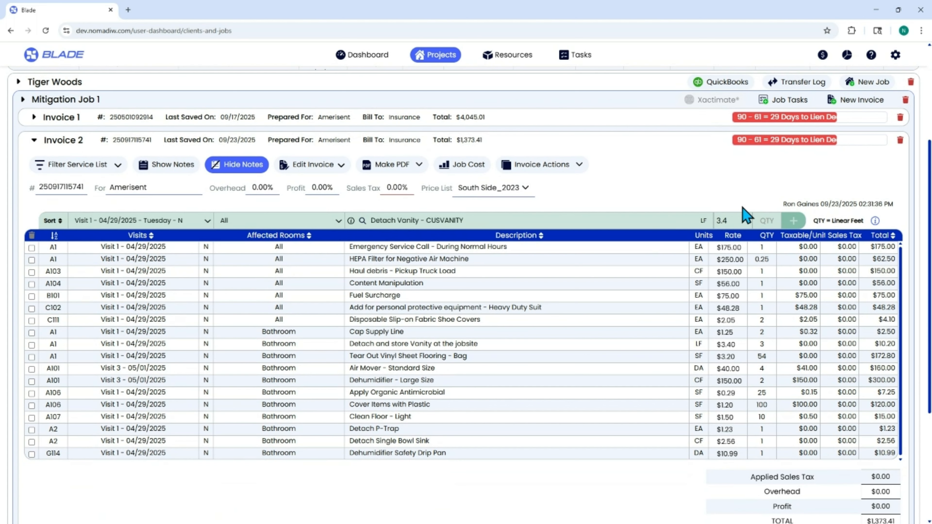
left_click(767, 221)
type("4")
left_click(793, 224)
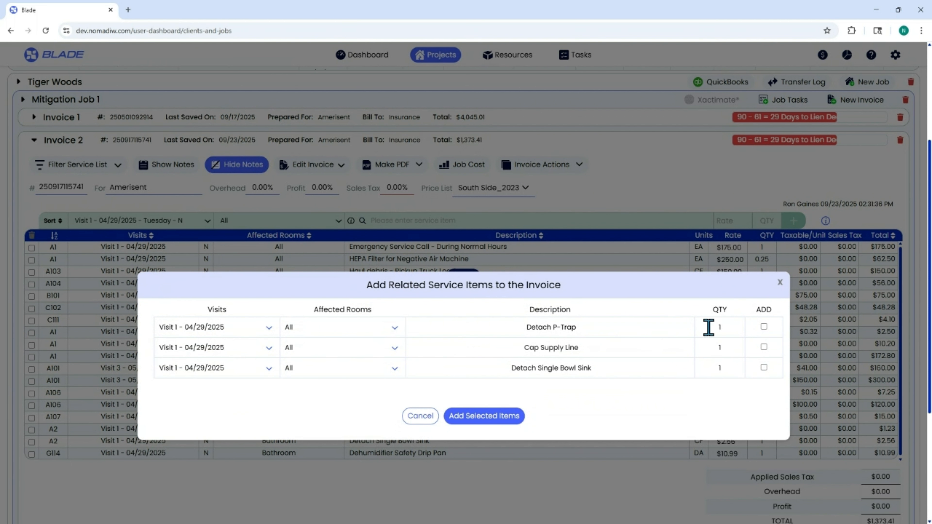
Add the related service items Detach P-Trap and Cap Supply Line to the invoice, with a Cap Supply Line quantity of 2
left_click(764, 326)
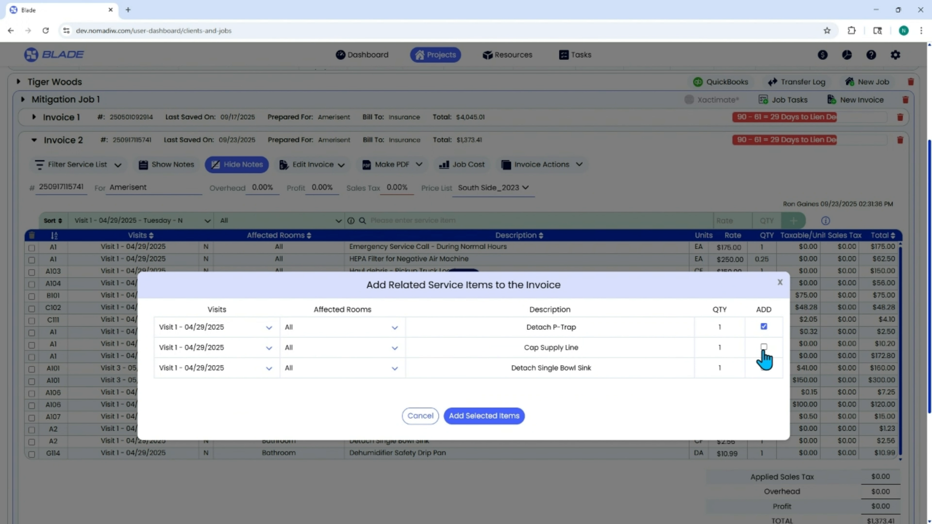
left_click(764, 348)
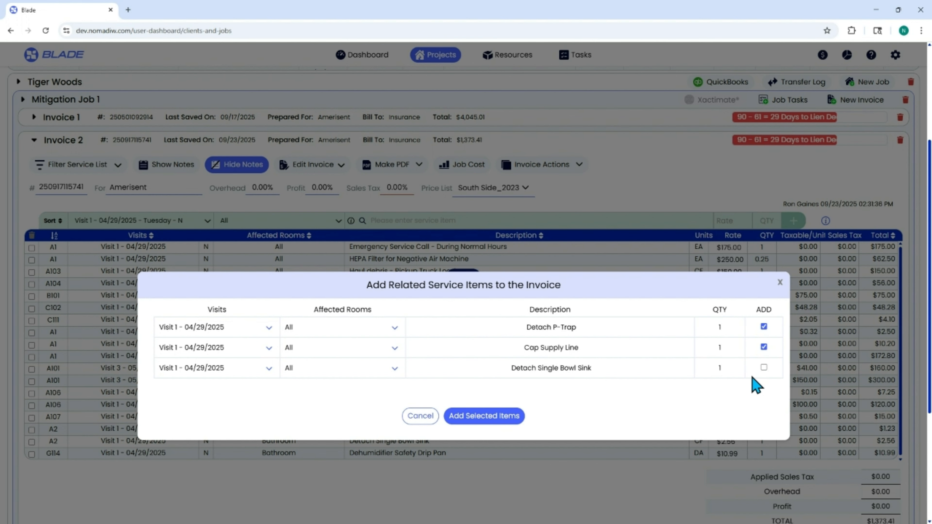
left_click(707, 348)
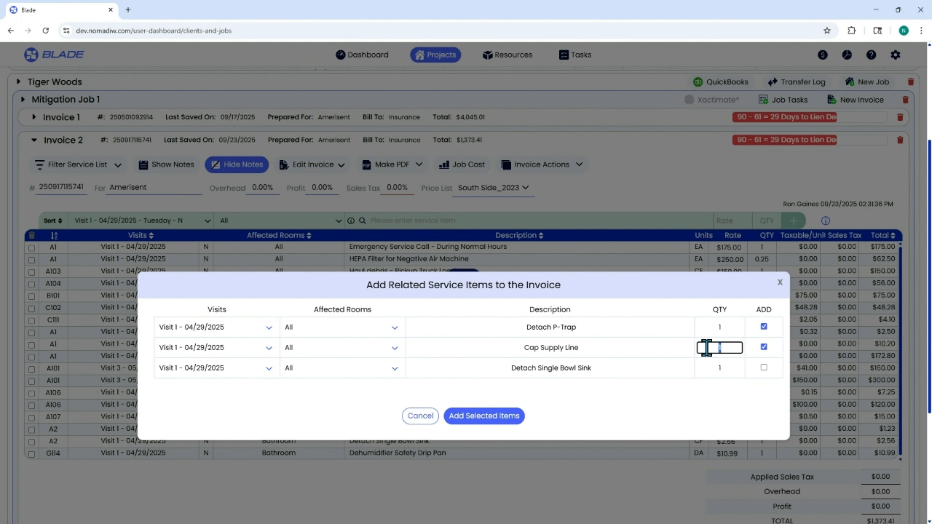
type("2")
left_click(490, 421)
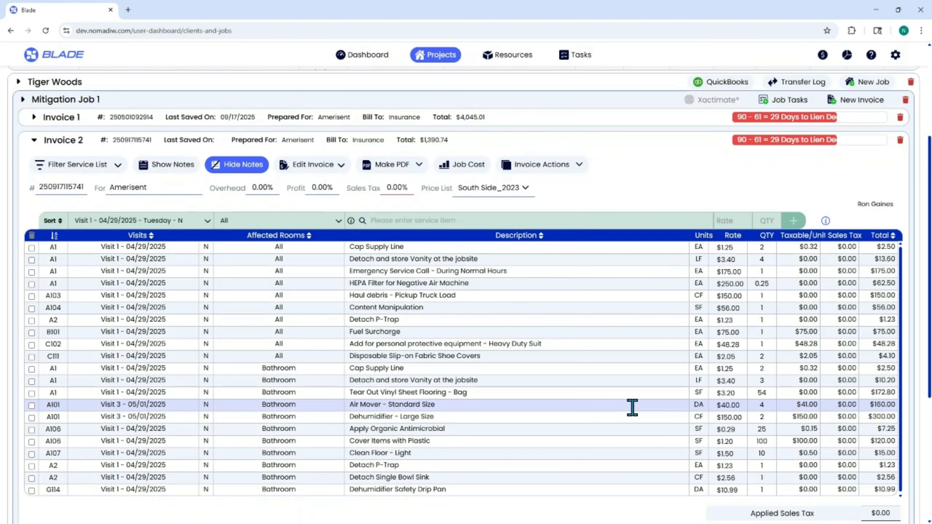
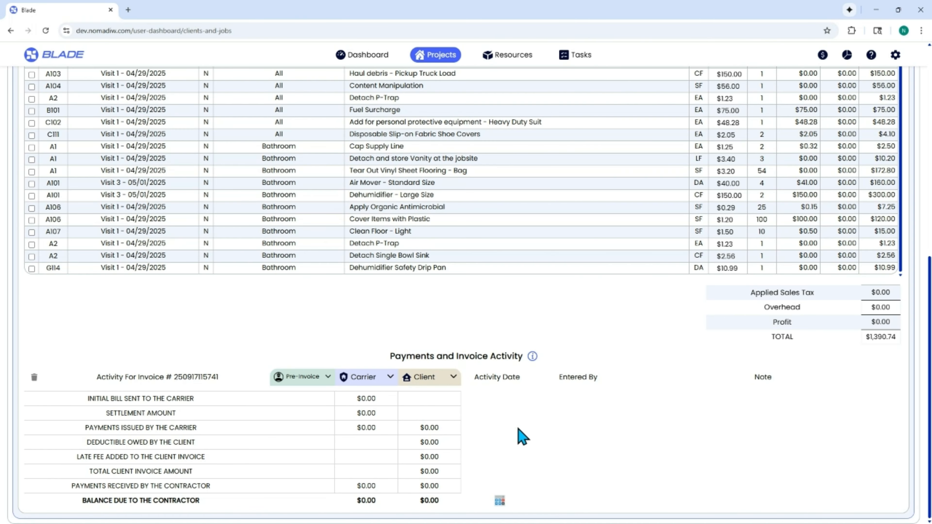
Read the payment register's help information and examine its Pre-Invoice, Carrier and Client activity options and the balances due to the contractor
left_click(532, 356)
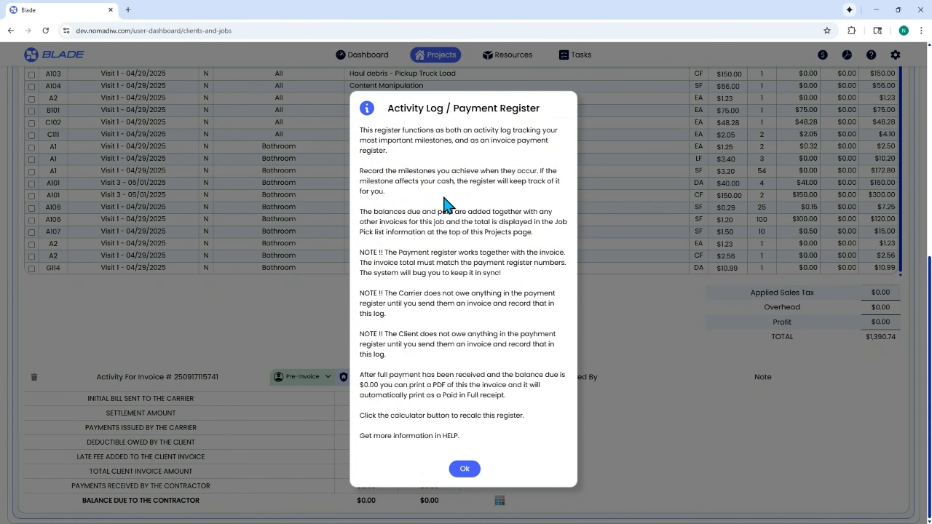
left_click(464, 469)
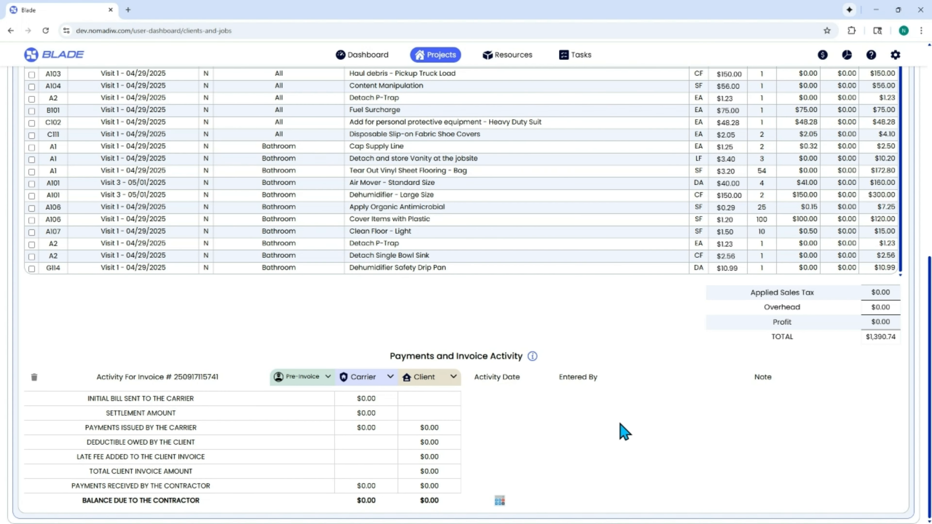
left_click(304, 378)
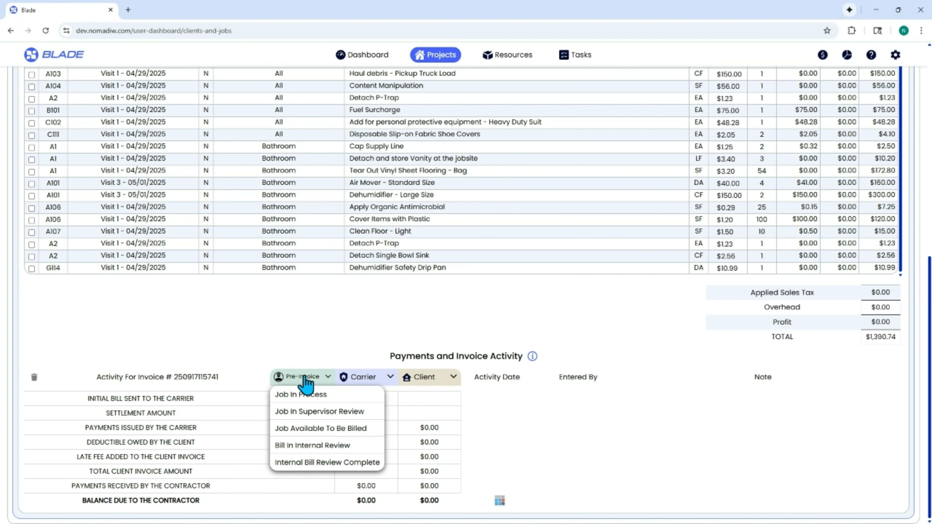
left_click(362, 380)
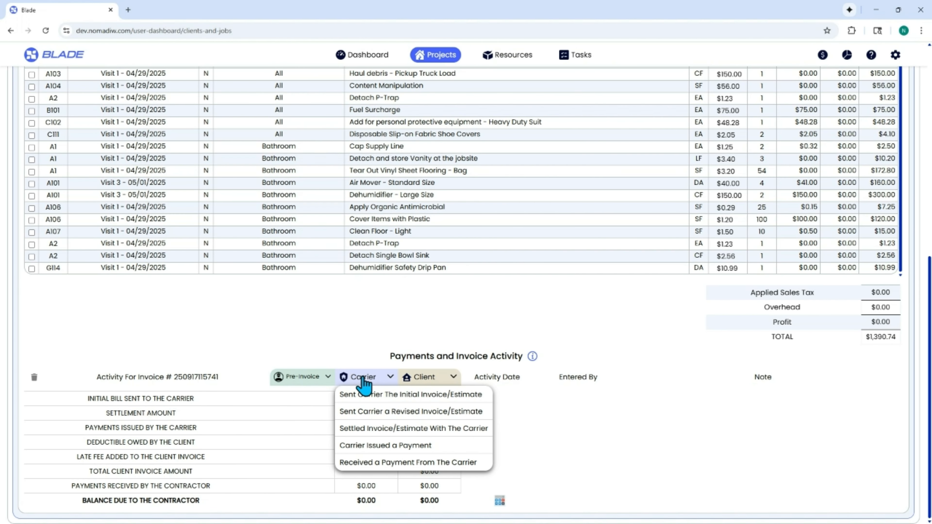
left_click(427, 379)
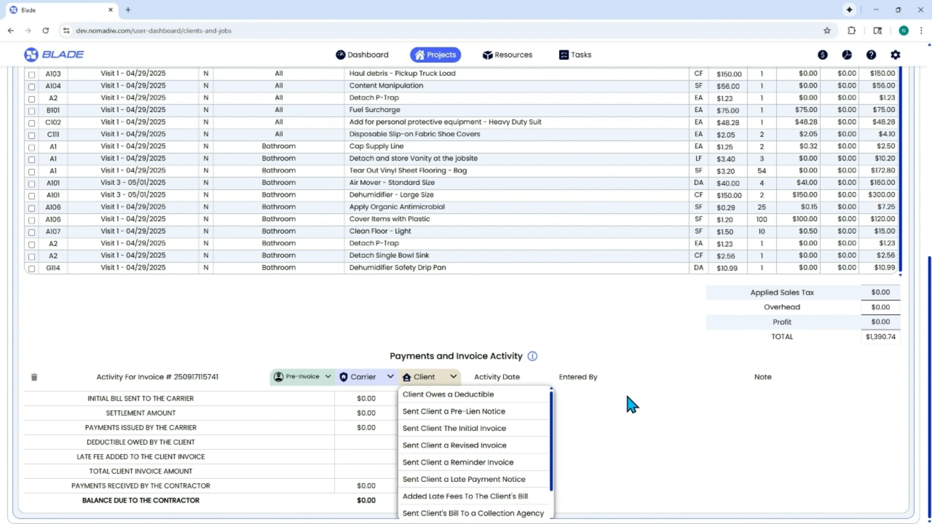
scroll(477, 415, "down", 1)
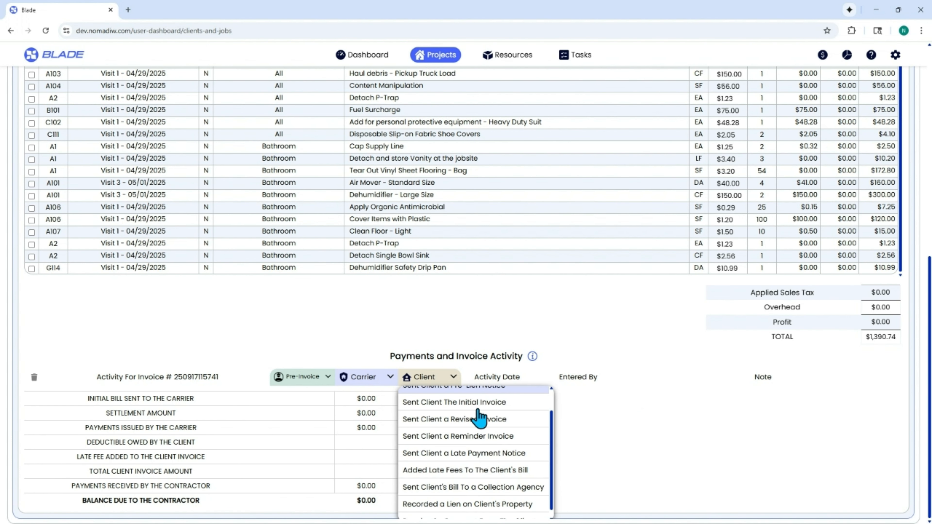
scroll(479, 426, "up", 1)
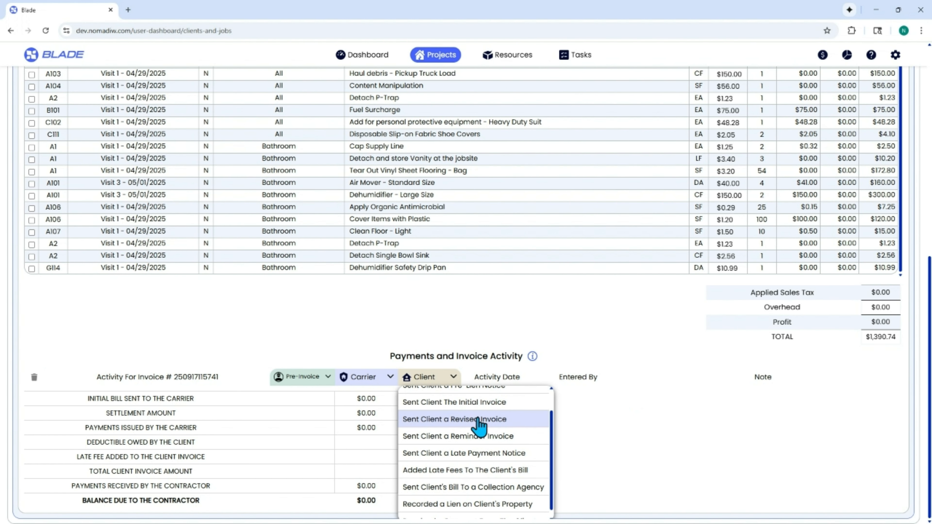
left_click(542, 330)
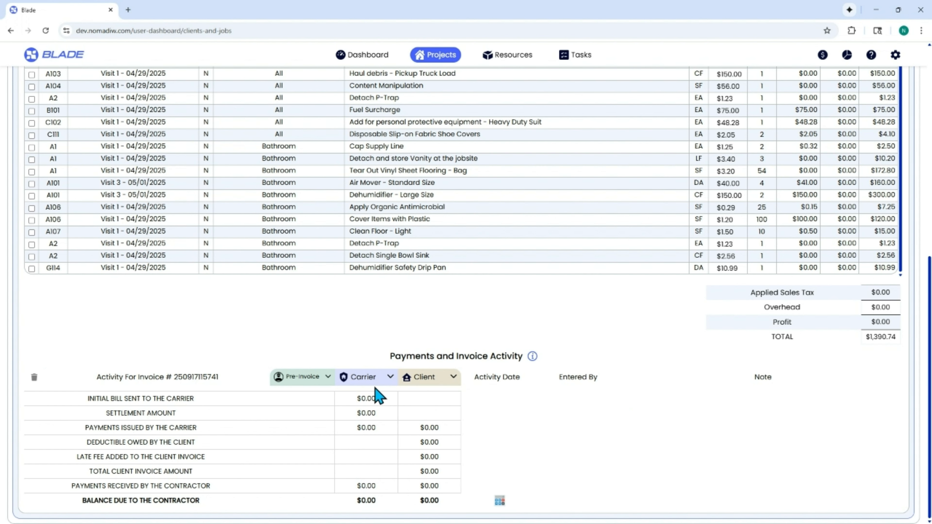
triple_click(365, 499)
triple_click(422, 502)
Record the carrier activity of sending the initial invoice to Amerisent, dated 10/17/2025, for $1,390.74
left_click(382, 380)
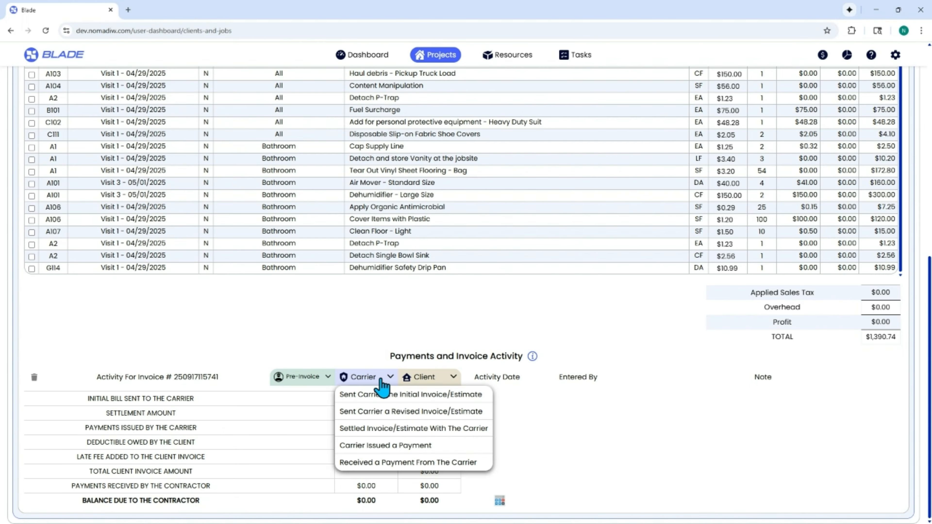
left_click(384, 397)
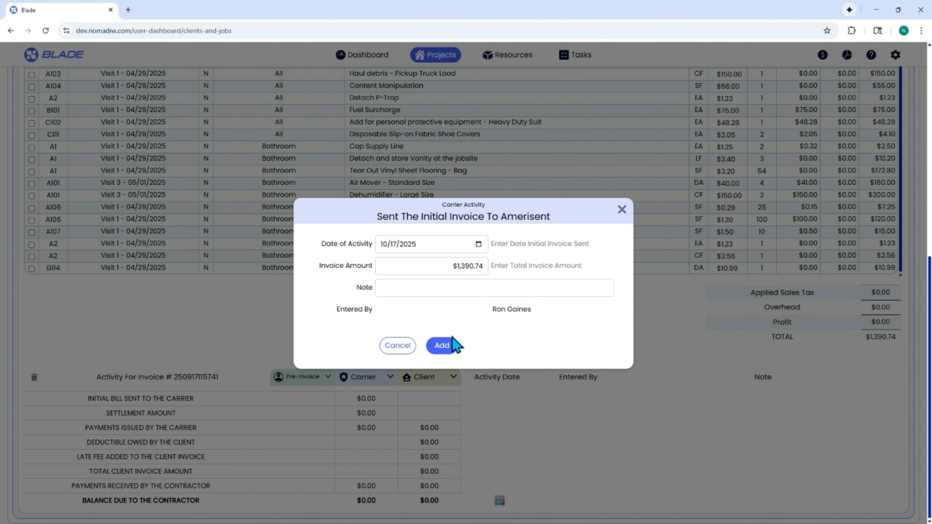
left_click(444, 347)
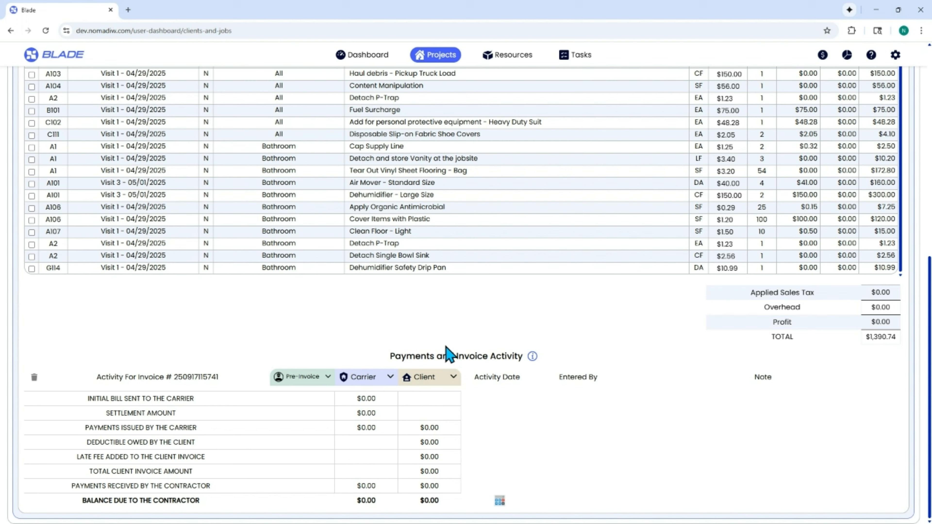
Record the client activity that the client owes a deductible of $1,000, dated 10/17/2025
scroll(522, 441, "down", 1)
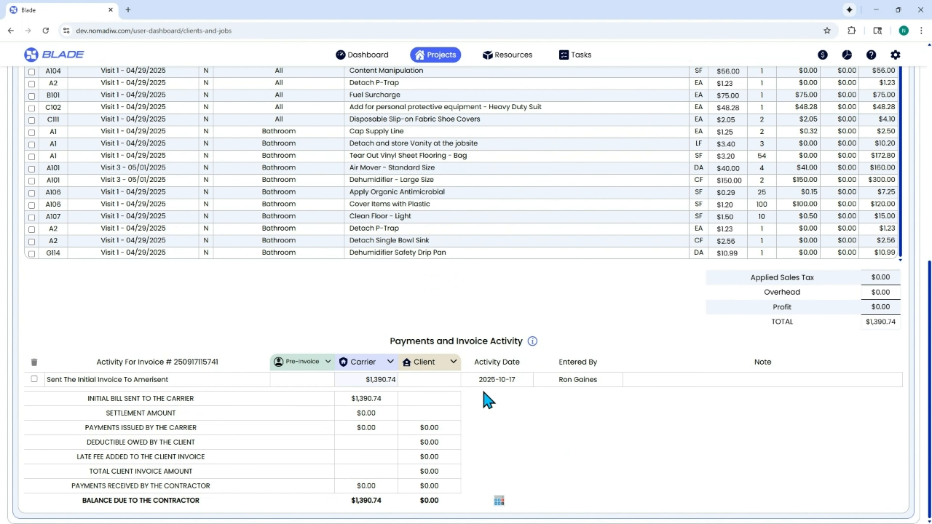
left_click(430, 363)
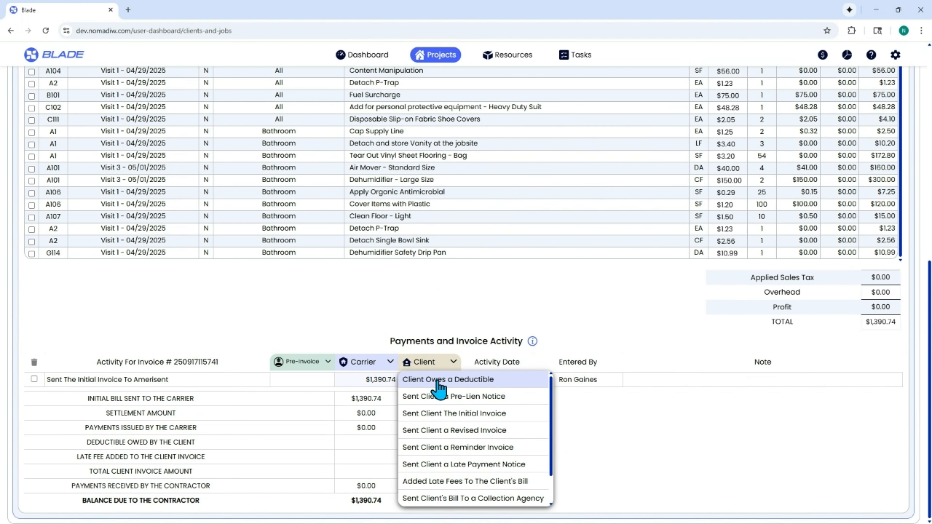
left_click(433, 379)
left_click(420, 276)
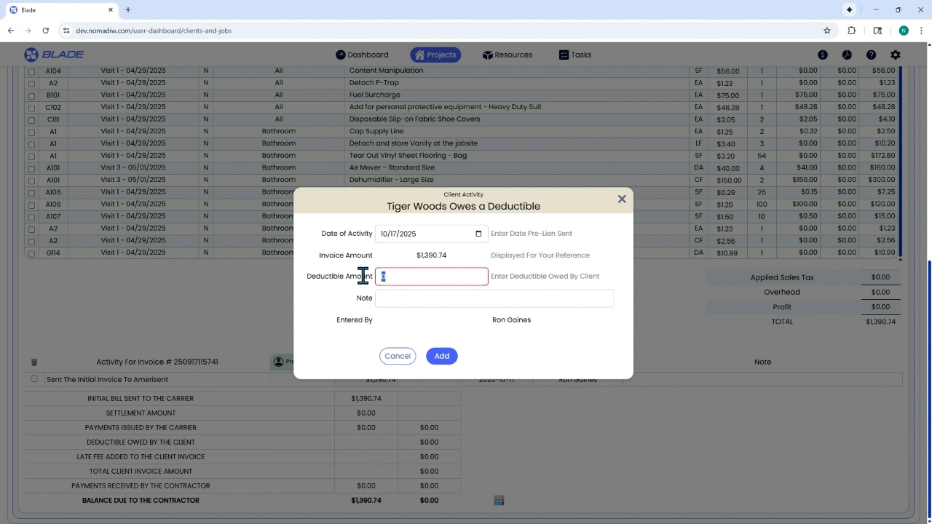
type("1000")
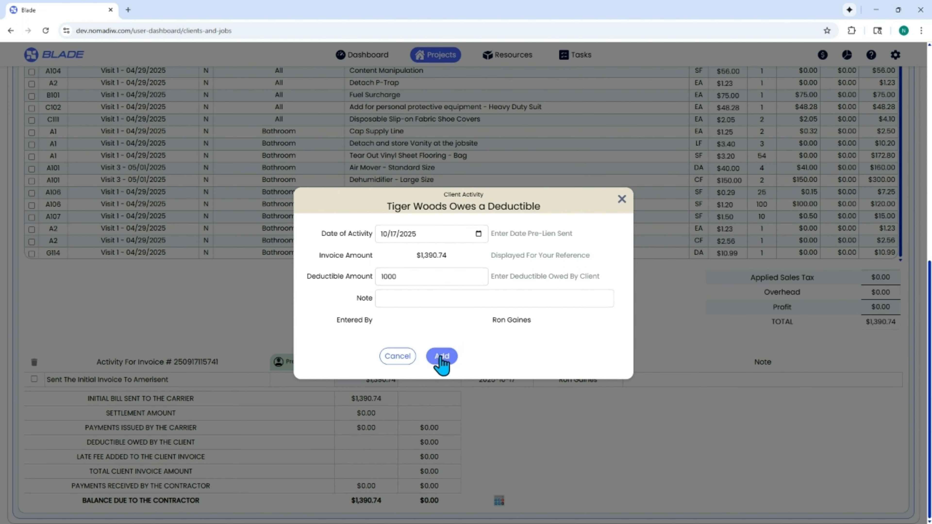
left_click(440, 357)
scroll(467, 429, "down", 1)
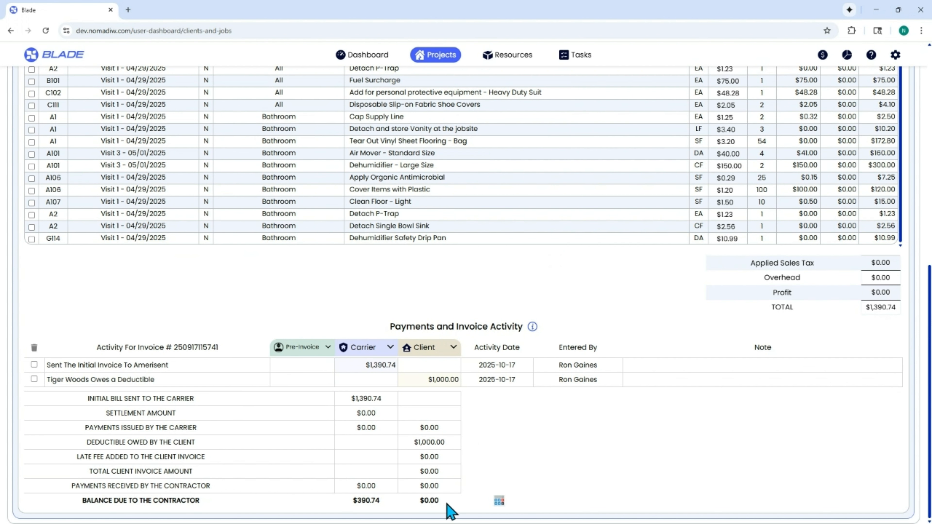
Compare the invoice total with the carrier and client balances due to the contractor, and review the carrier activity options
left_click_drag(437, 500, 408, 501)
left_click_drag(864, 312, 894, 311)
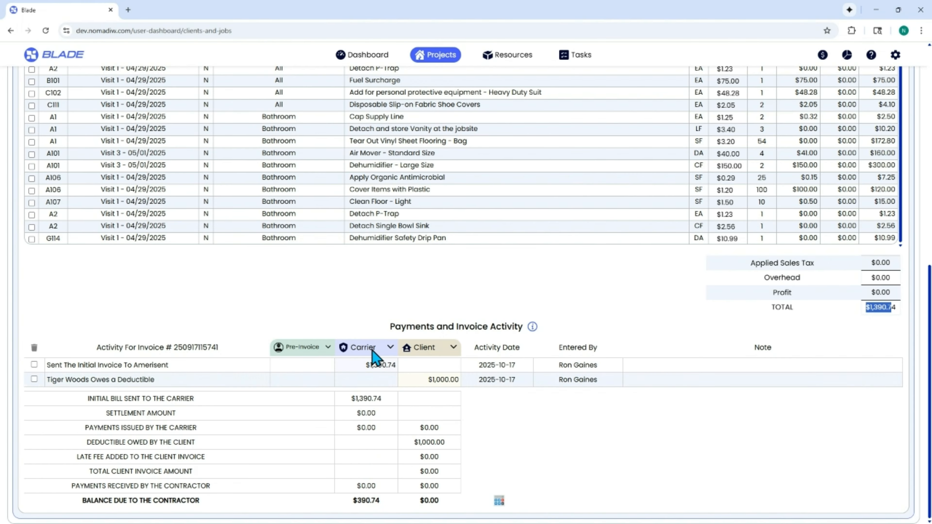
left_click(380, 353)
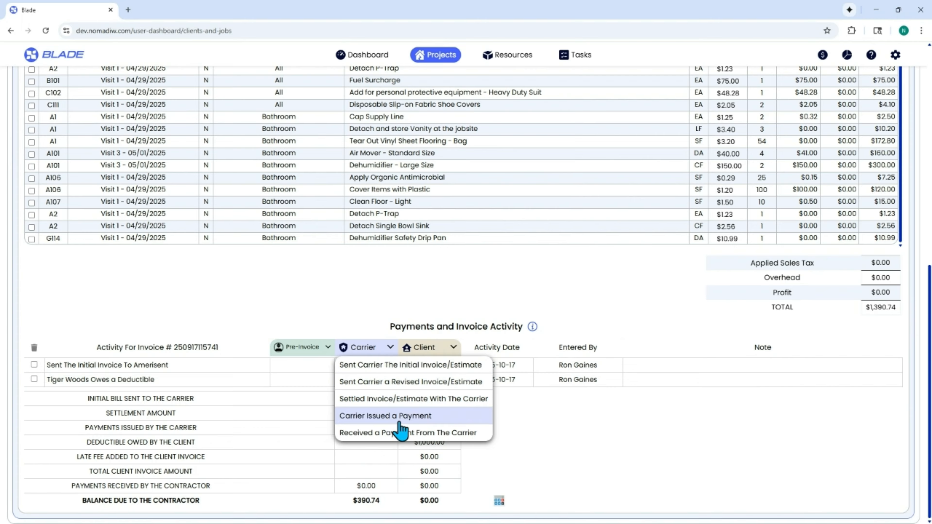
left_click(582, 442)
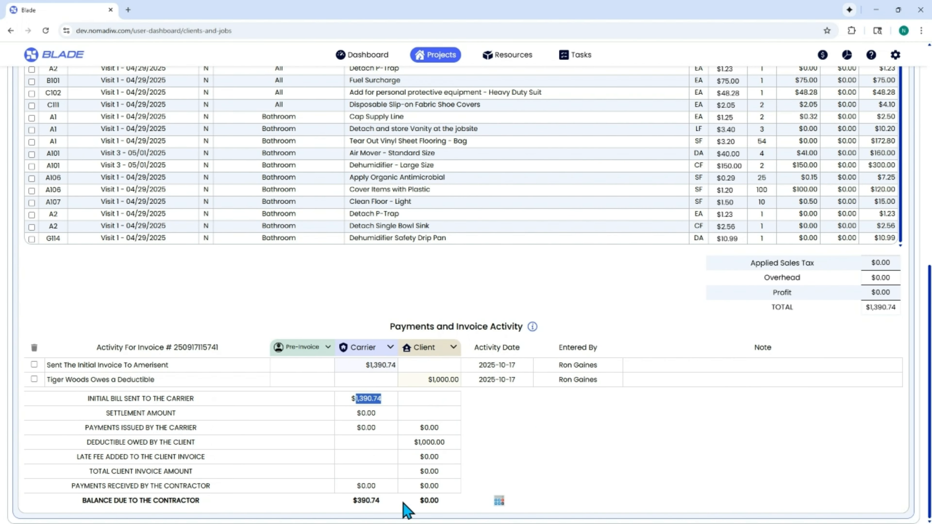
left_click(613, 422)
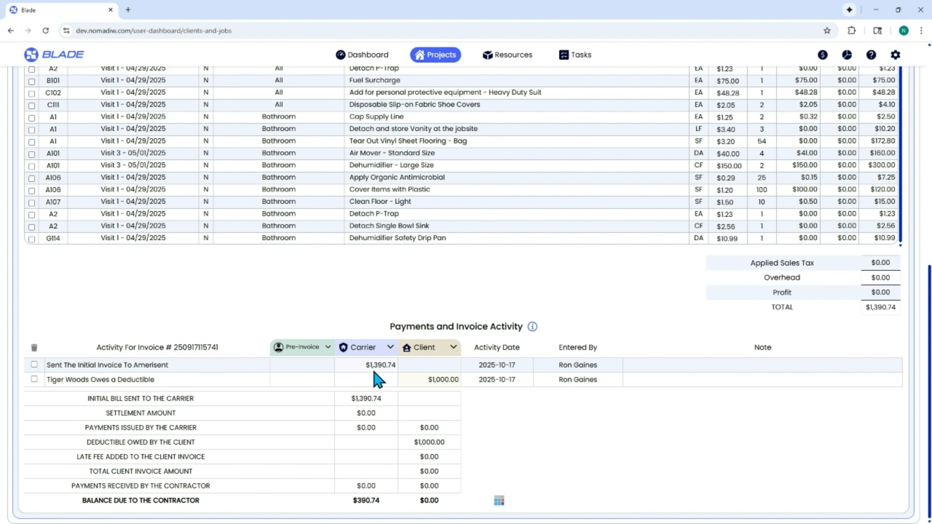
Try to record sending the initial invoice to the carrier a second time
left_click(381, 349)
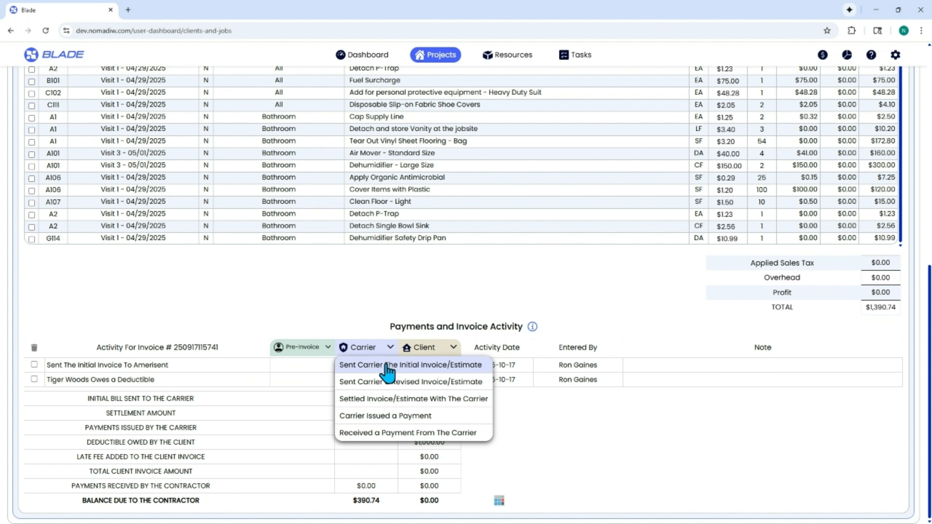
left_click(387, 365)
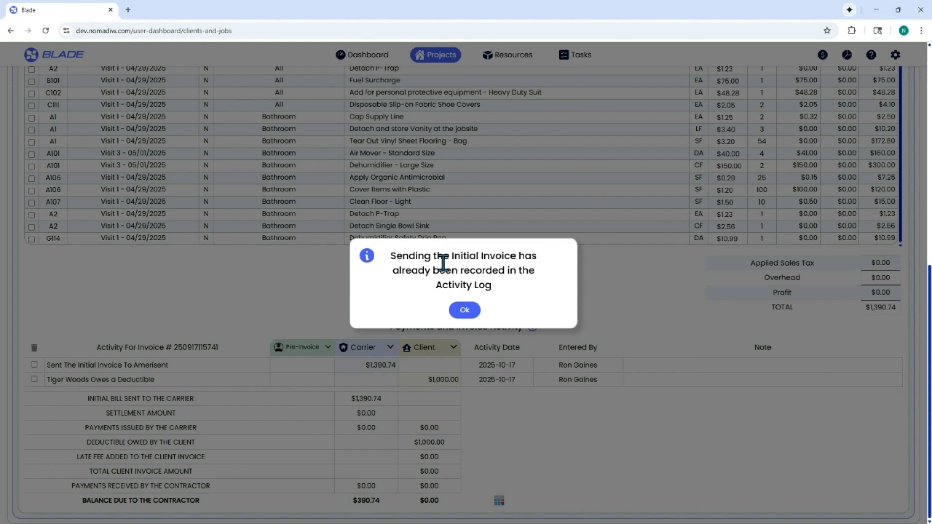
left_click(465, 311)
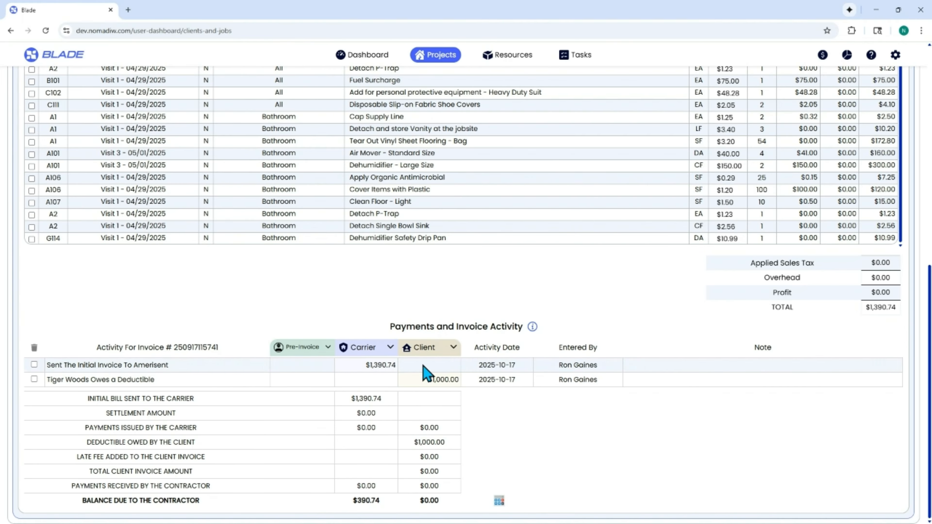
Record the carrier activity of issuing a $390.74 payment to the client, dated 10/17/2025
left_click(426, 353)
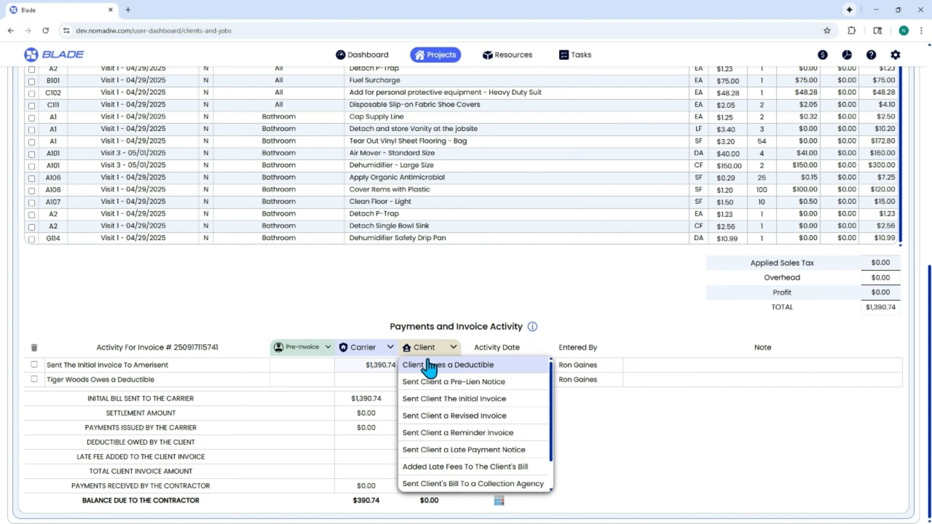
left_click(364, 349)
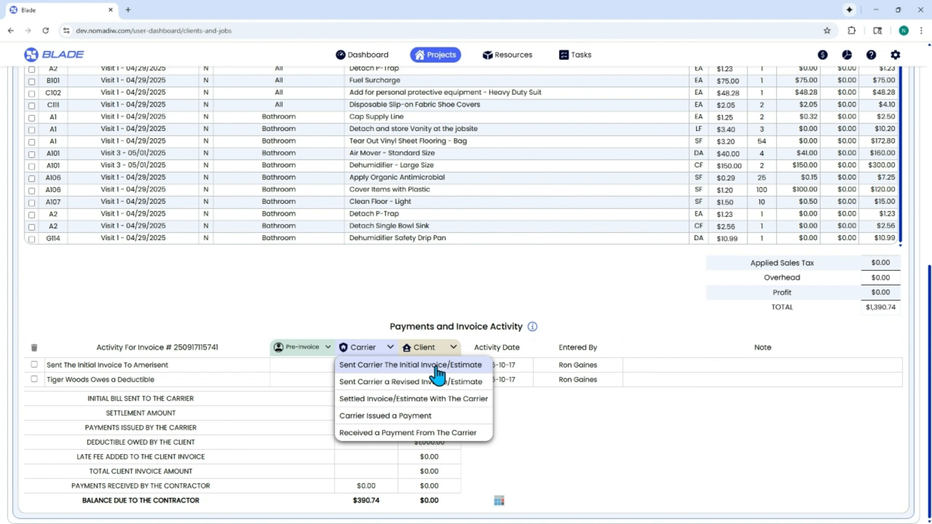
left_click(415, 416)
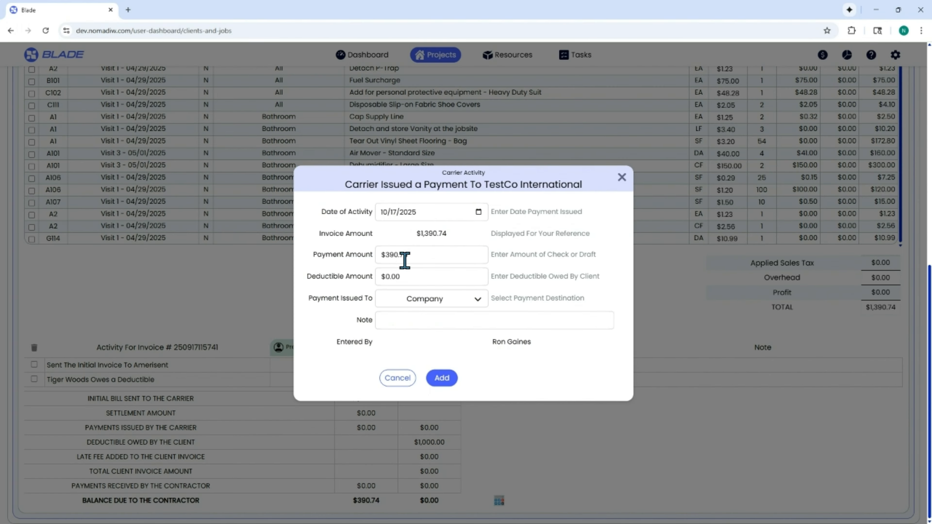
key("Return")
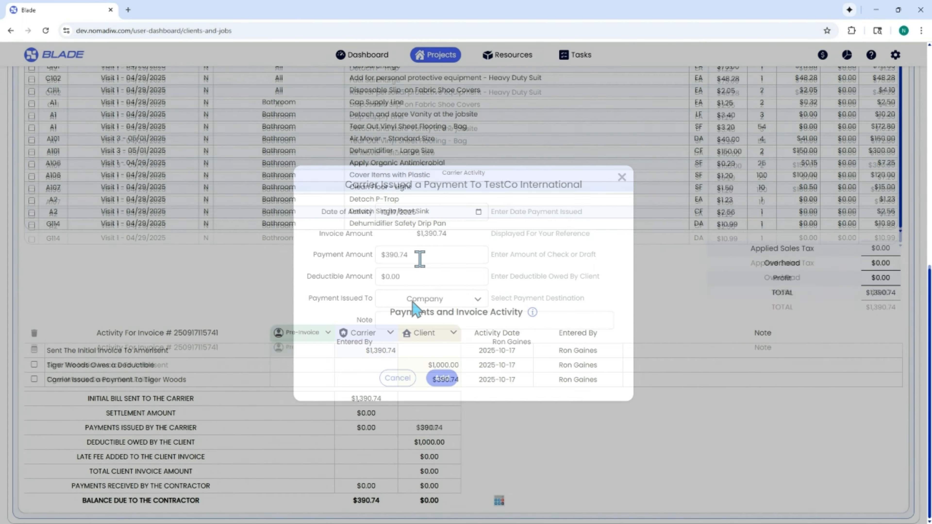
Review the pre-invoice activities and examine the deposit account and payment method options for a payment received from Amerisent, without adding it
left_click(303, 333)
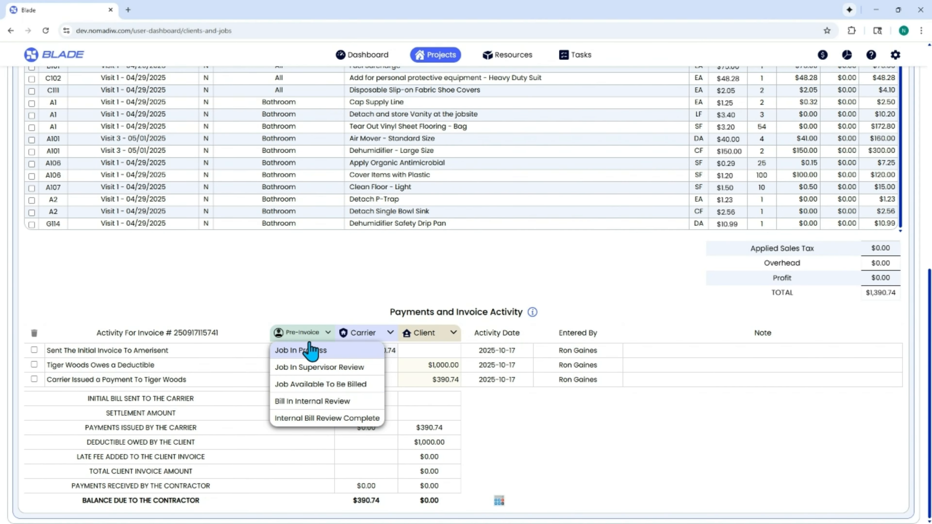
left_click(374, 333)
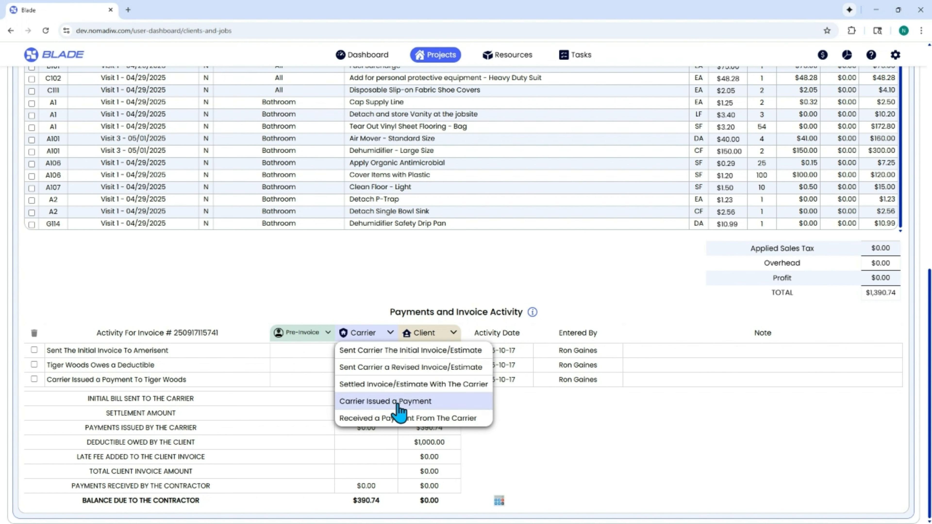
left_click(311, 333)
left_click(382, 330)
left_click(391, 431)
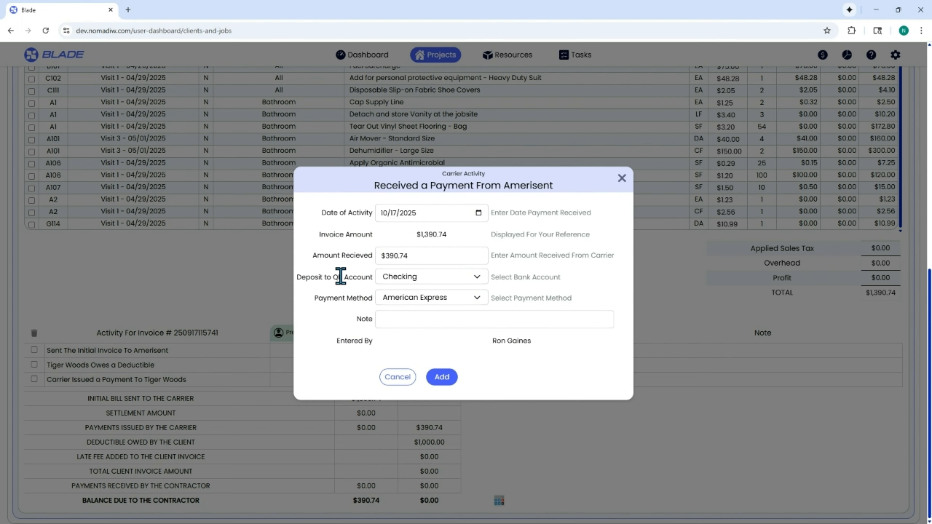
left_click(421, 282)
left_click(420, 298)
scroll(422, 391, "down", 1)
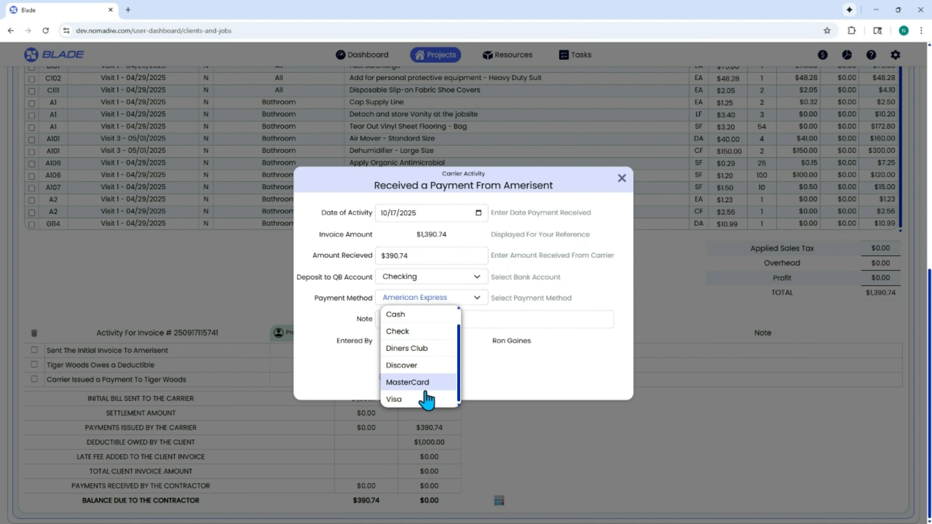
left_click(555, 381)
left_click(390, 381)
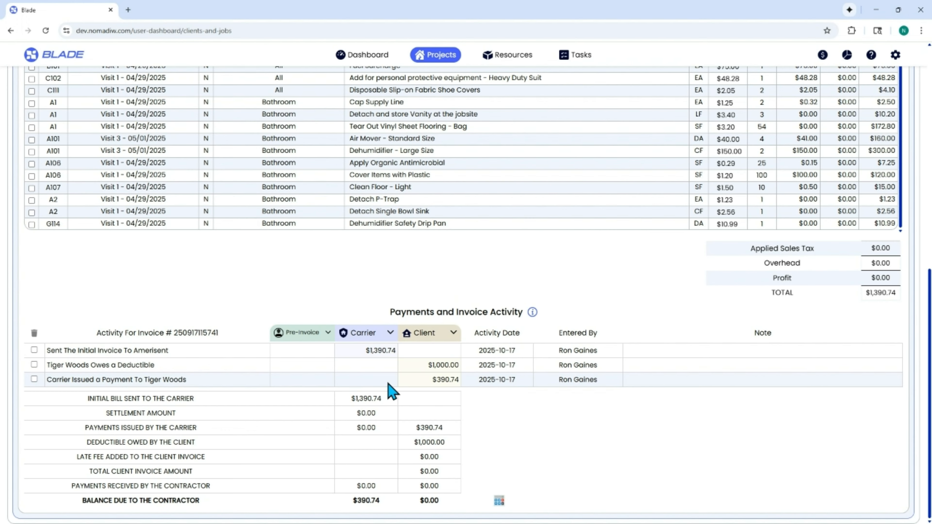
Try to record a payment received from the client
left_click(423, 332)
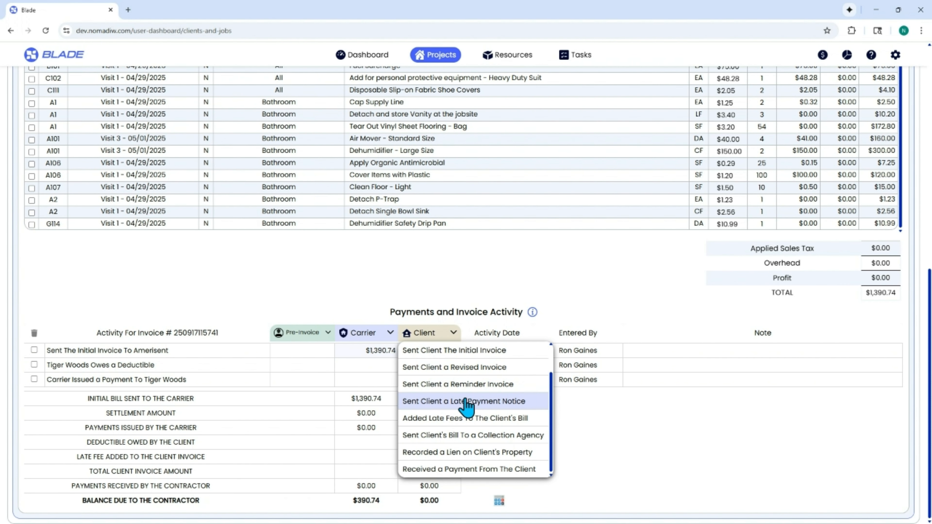
left_click(477, 470)
left_click(464, 310)
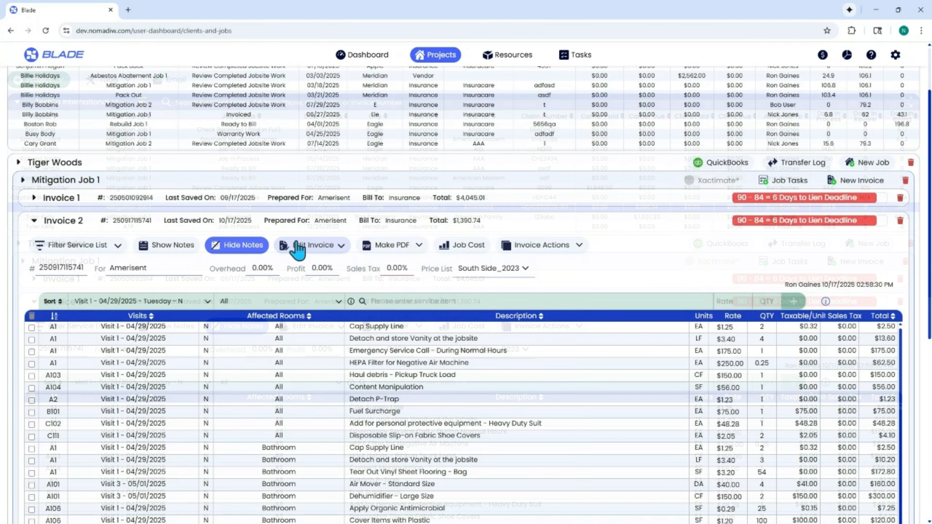
Review the editing and PDF options of Invoice 2 and create its Carrier Invoice PDF
left_click(300, 247)
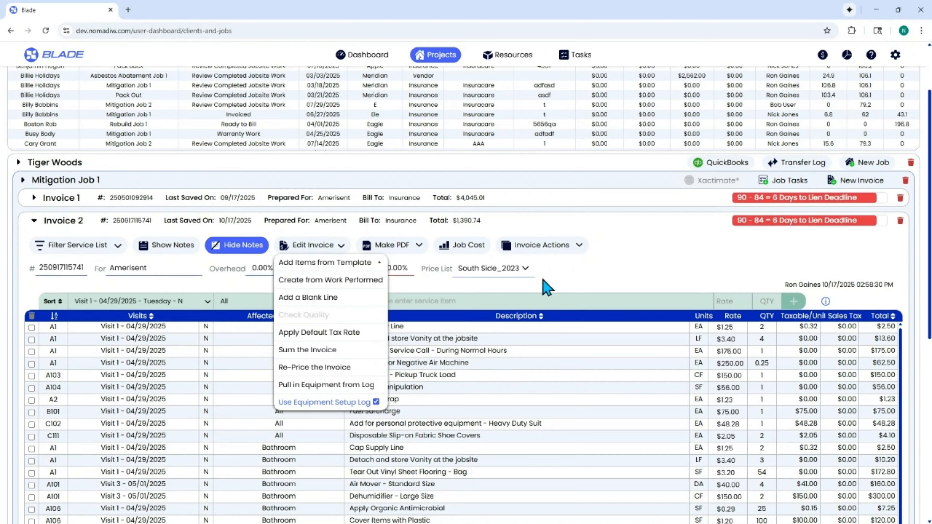
left_click(613, 270)
left_click(391, 245)
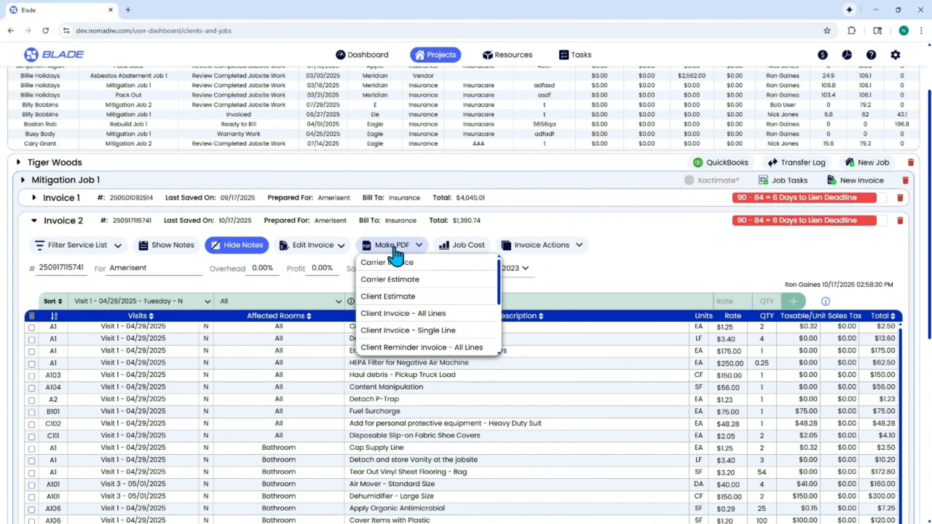
scroll(424, 287, "down", 6)
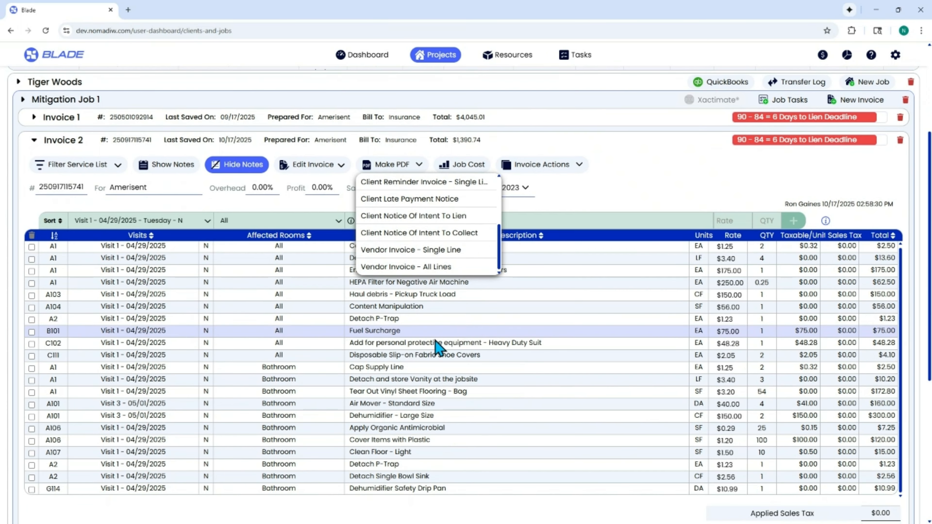
scroll(427, 256, "up", 5)
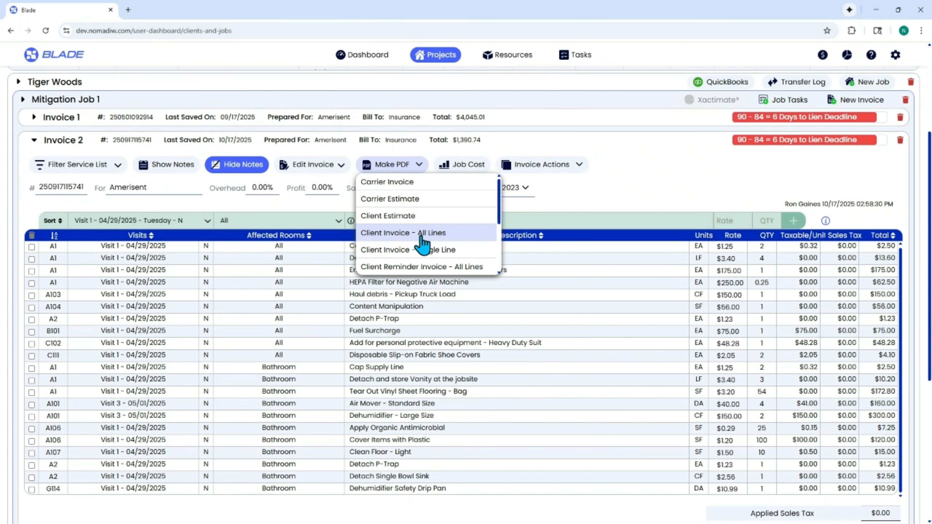
scroll(427, 258, "down", 3)
scroll(435, 250, "up", 3)
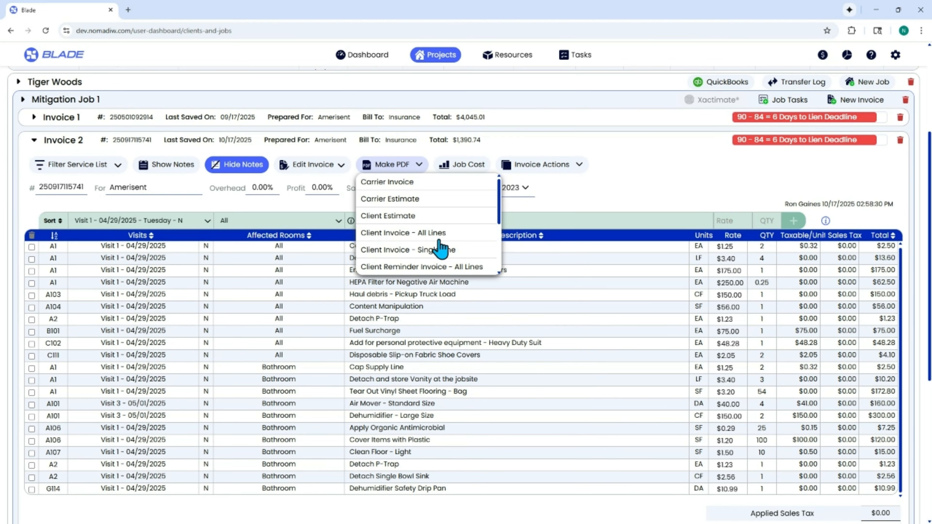
left_click(392, 186)
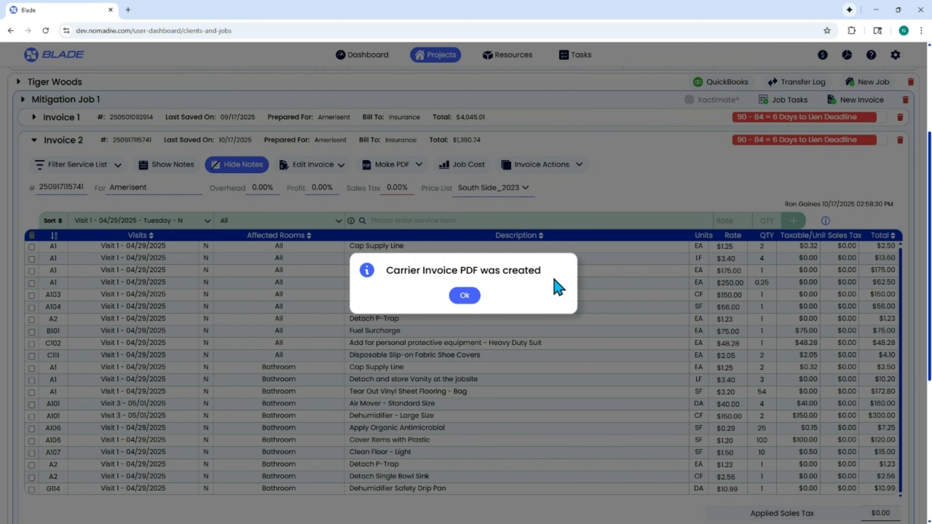
left_click(464, 295)
View Mitigation_Job_1_Invoice_2025-07-01_200706.pdf from the documents of Mitigation Job 1, then collapse the documents list
scroll(58, 163, "up", 2)
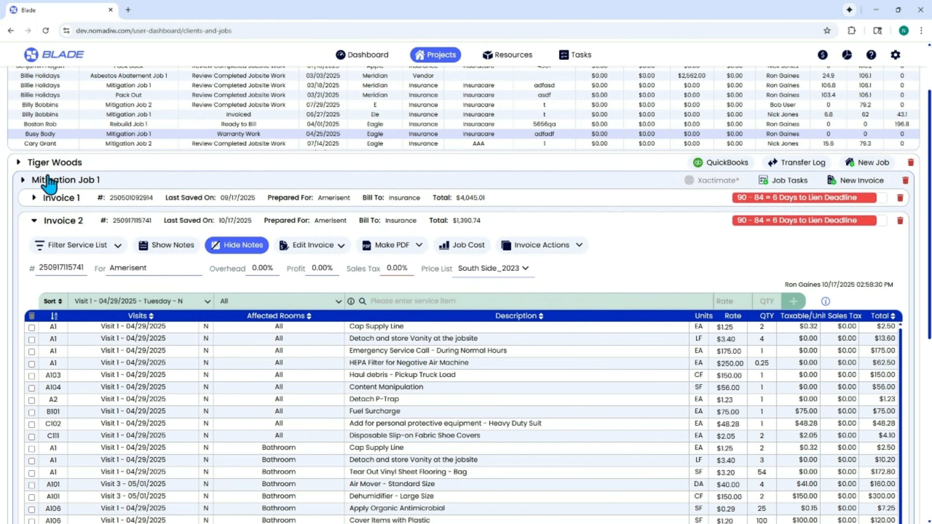
left_click(48, 180)
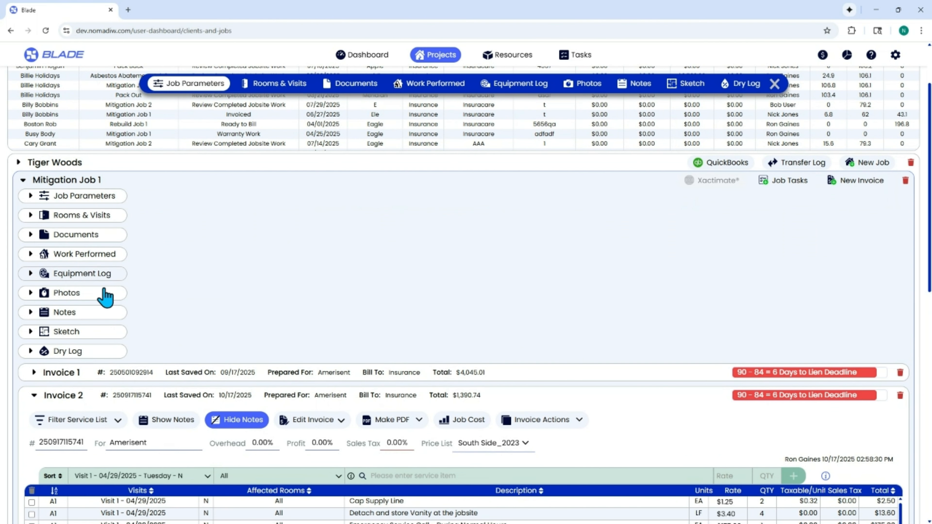
left_click(90, 236)
left_click(194, 222)
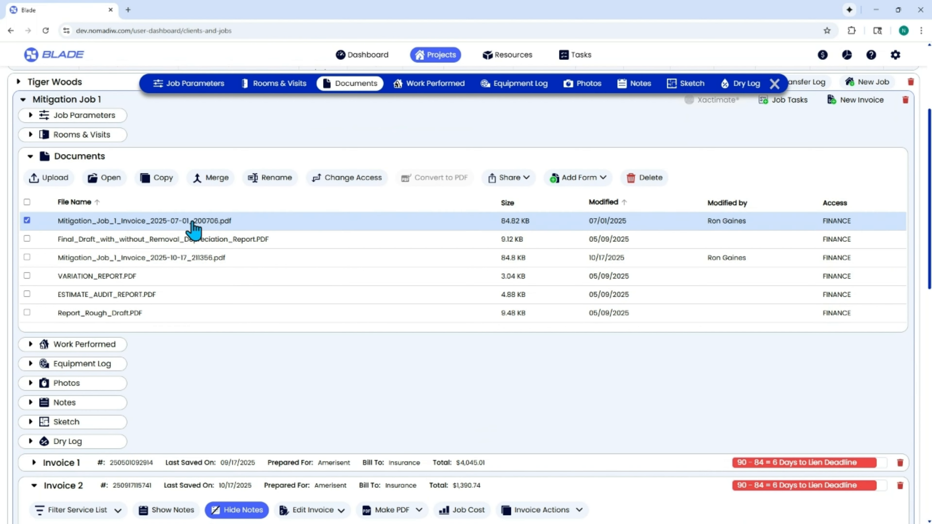
left_click(105, 179)
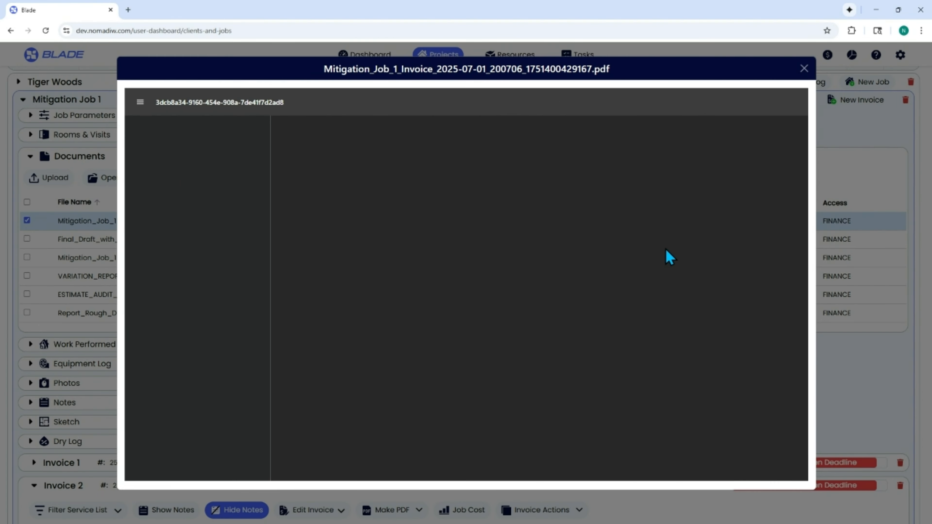
left_click_drag(480, 227, 577, 259)
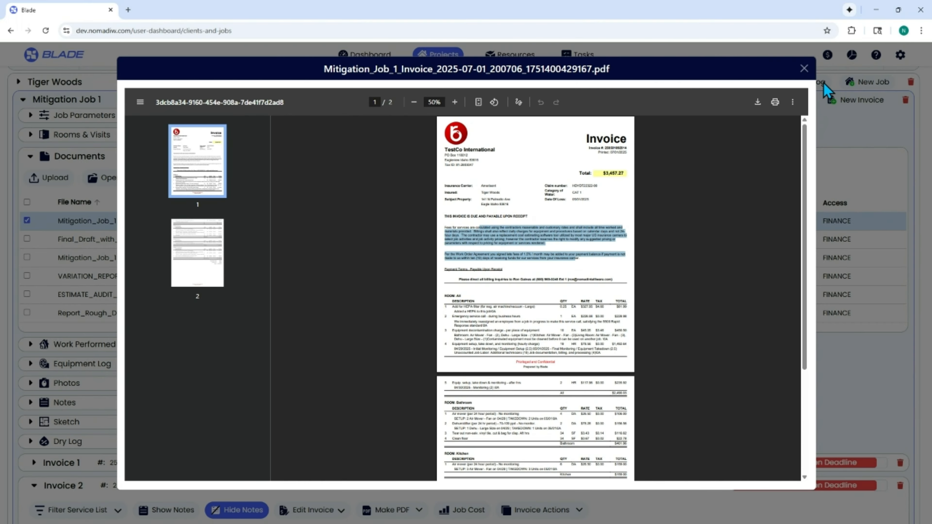
left_click(804, 68)
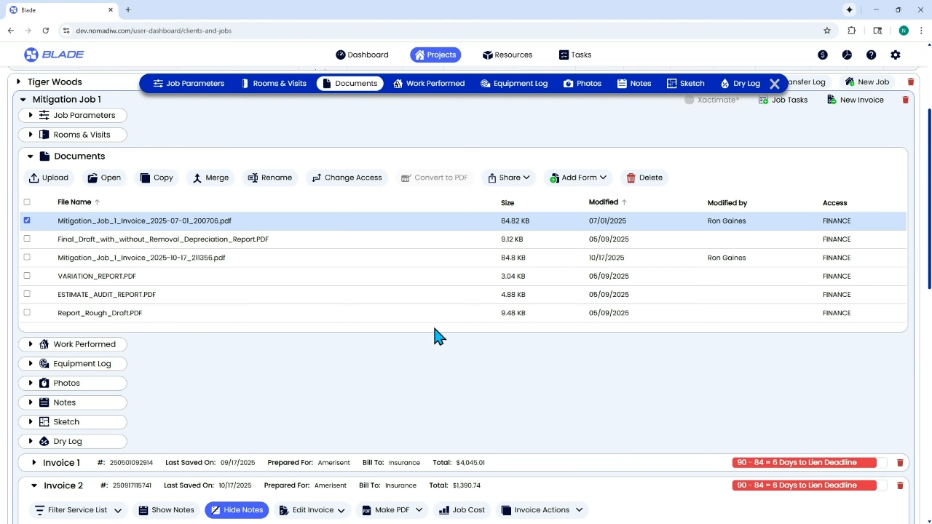
left_click(30, 156)
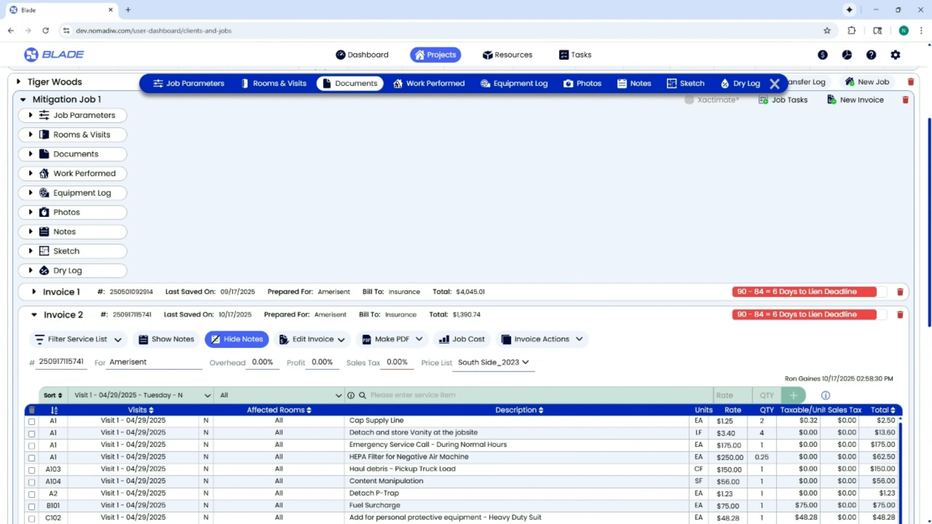